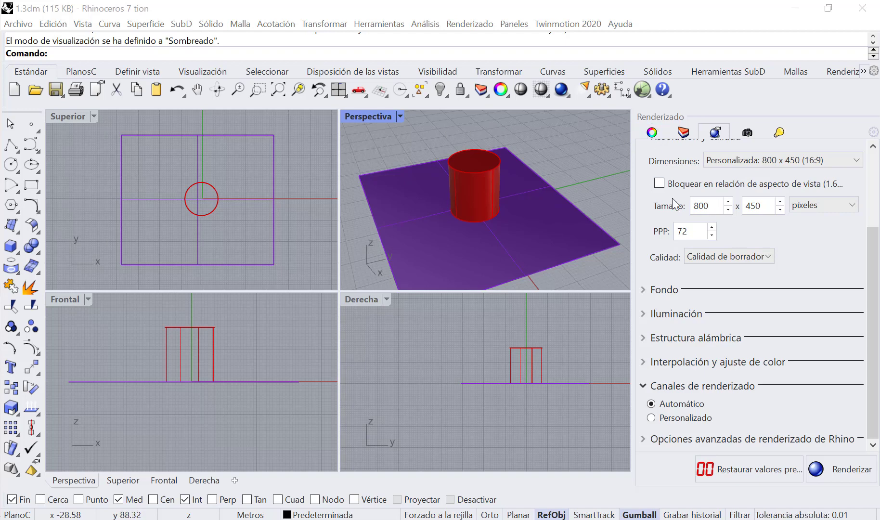
# Turn on the sun in the render lighting settings and add the Sol panel to the side panels.
pyautogui.scroll(2, 672, 200)
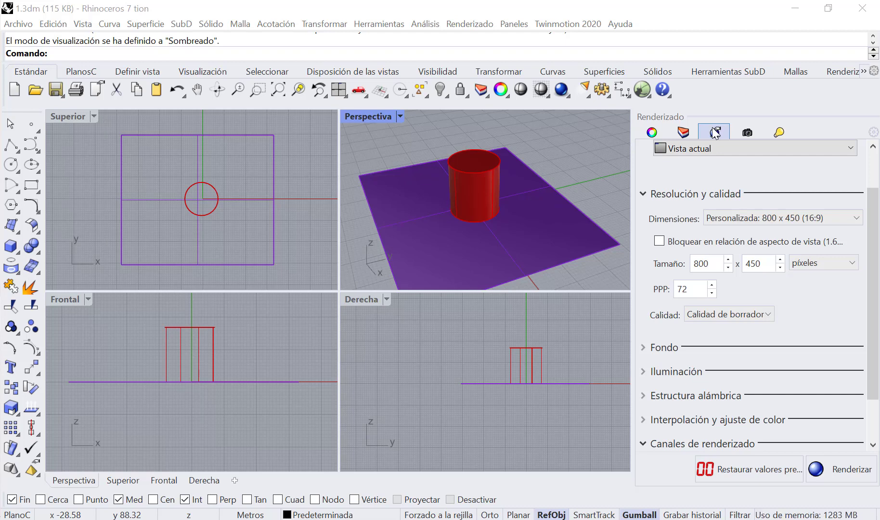
pyautogui.scroll(-2, 690, 210)
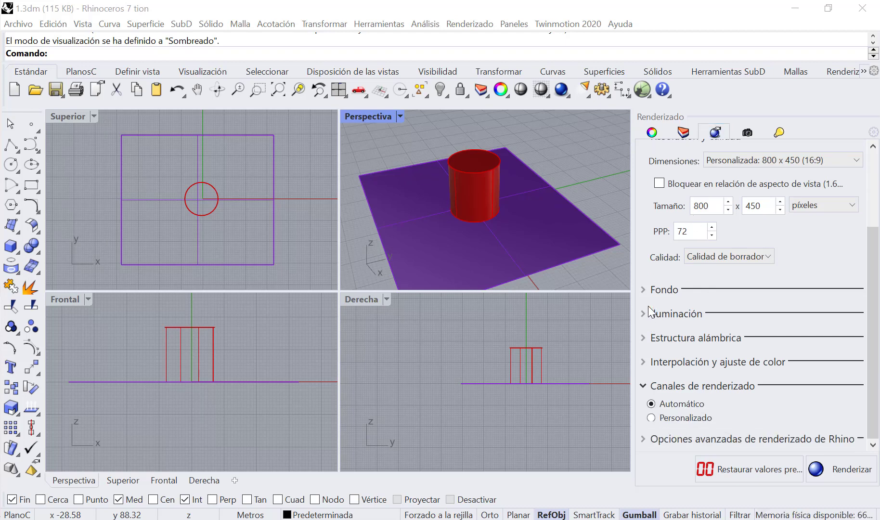
pyautogui.click(648, 313)
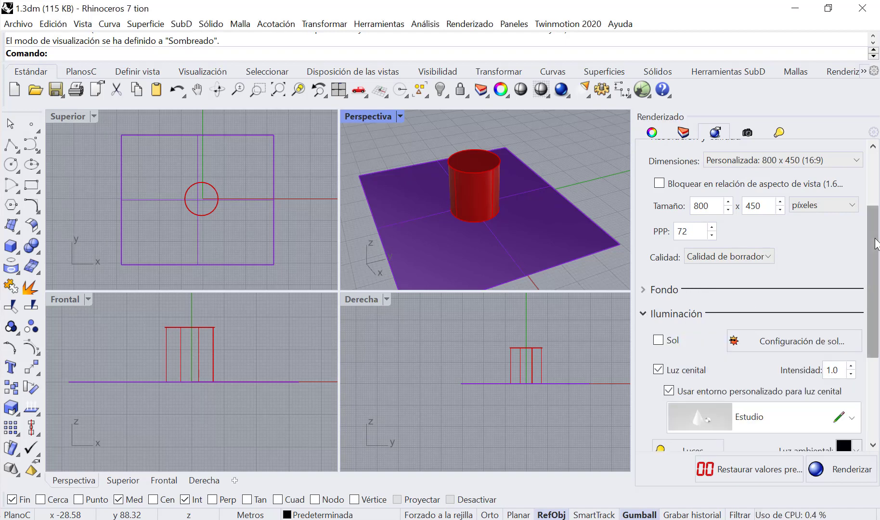
pyautogui.scroll(-2, 873, 274)
pyautogui.moveTo(875, 278); pyautogui.dragTo(875, 310)
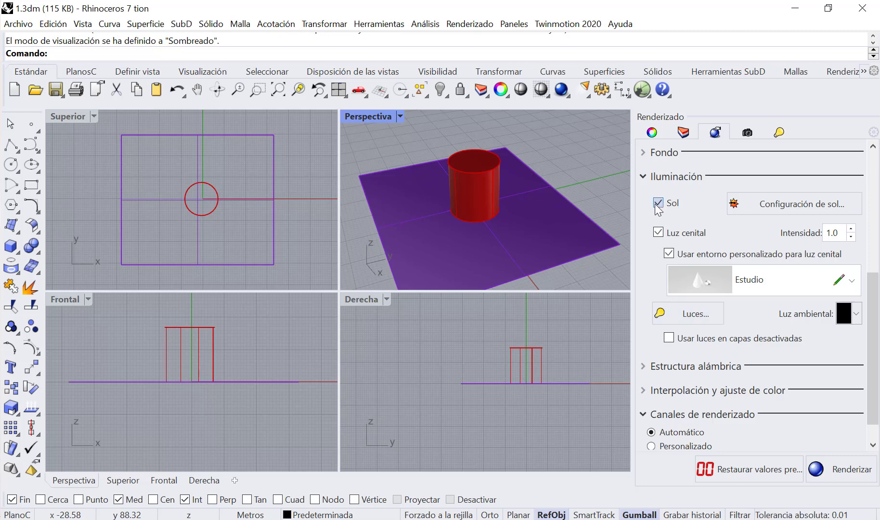
pyautogui.click(873, 133)
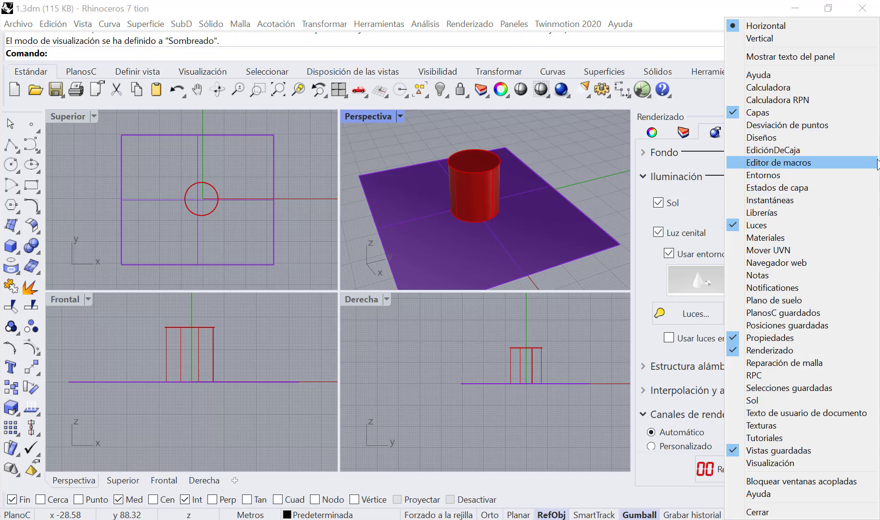
pyautogui.click(767, 400)
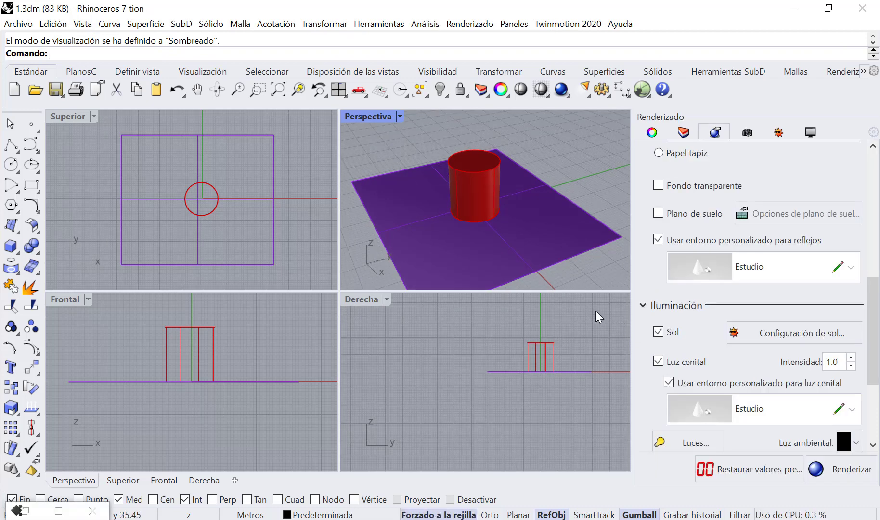
# Set the Perspectiva viewport to the Renderizado display mode.
pyautogui.click(400, 117)
pyautogui.click(449, 101)
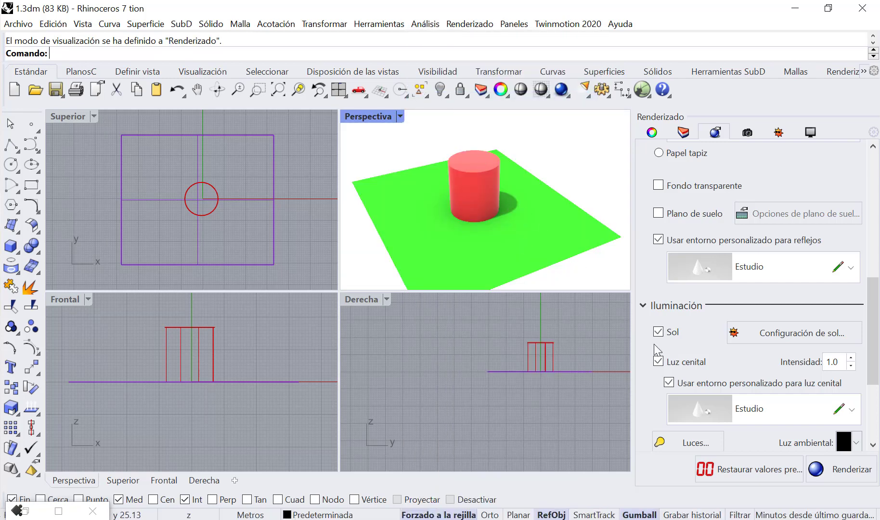
pyautogui.scroll(-1, 659, 335)
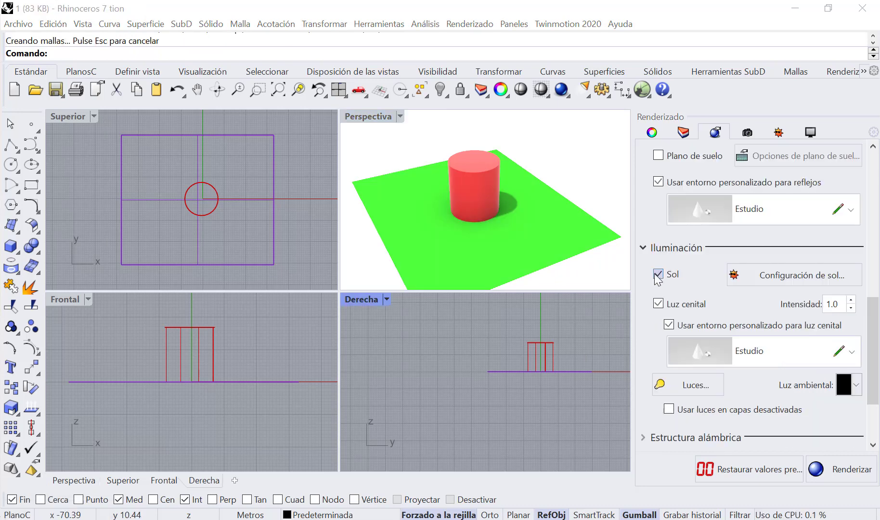
# Turn off the sun and the skylight (Luz cenital), and turn the sun back on as the only light source.
pyautogui.click(657, 275)
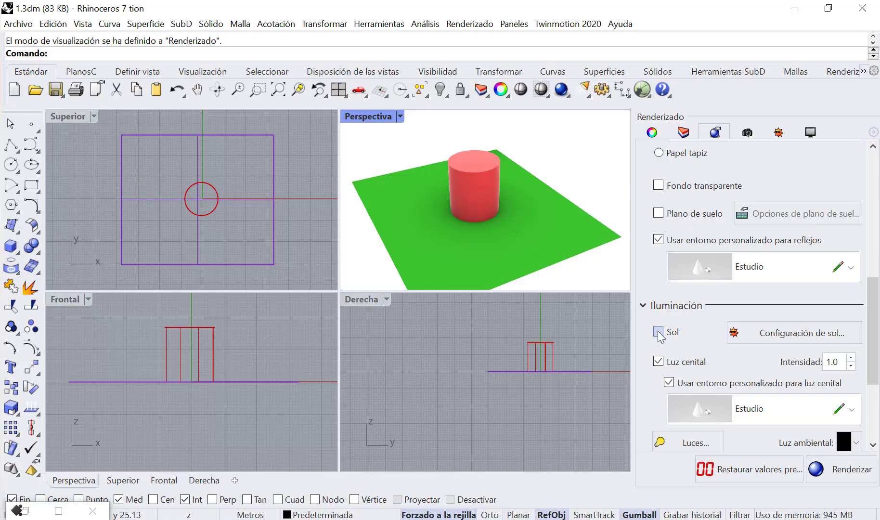
pyautogui.click(669, 383)
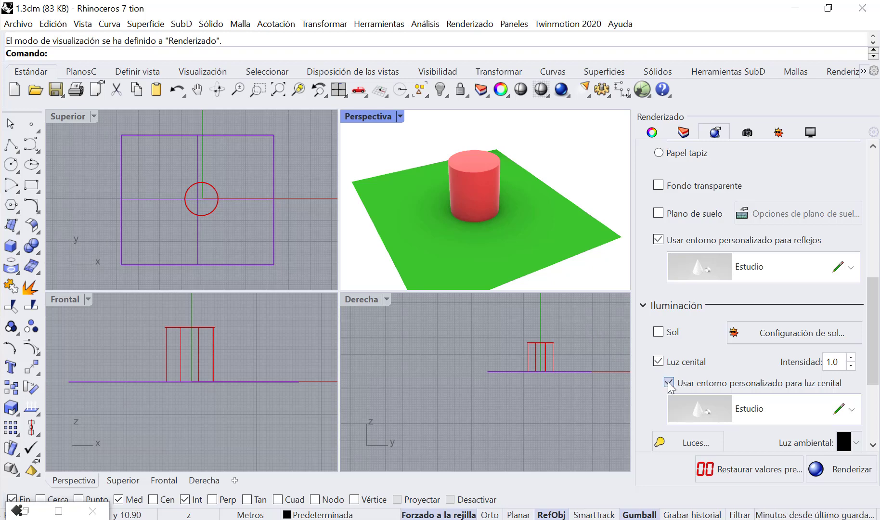
pyautogui.click(658, 361)
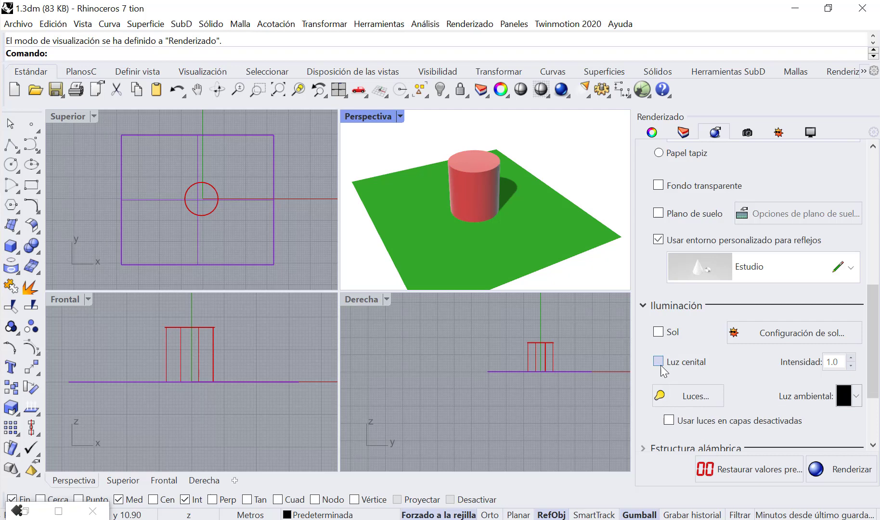
pyautogui.click(657, 335)
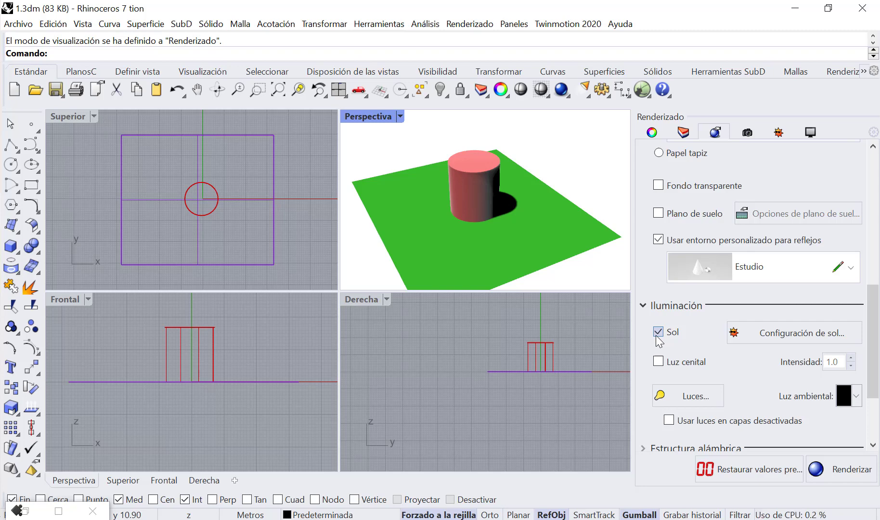
# Preview the scene lit only by the skylight with its custom environment, and return to sun-only lighting.
pyautogui.click(658, 360)
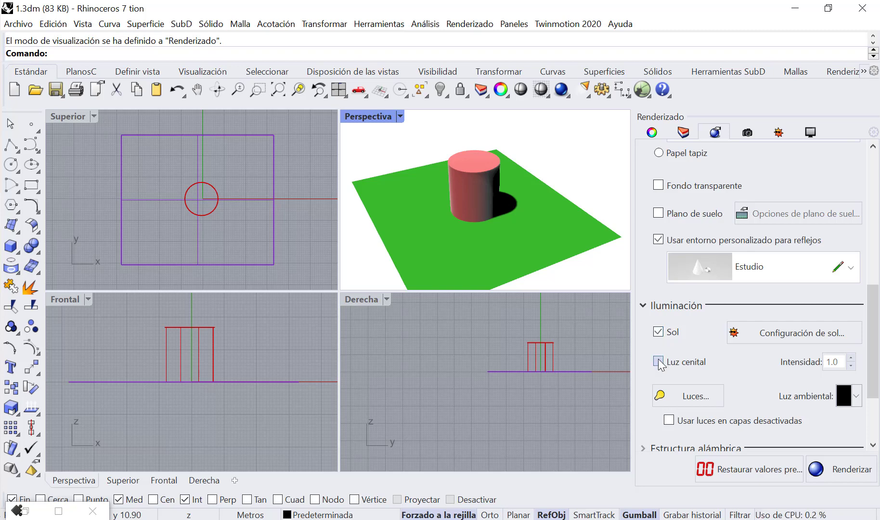
pyautogui.click(658, 332)
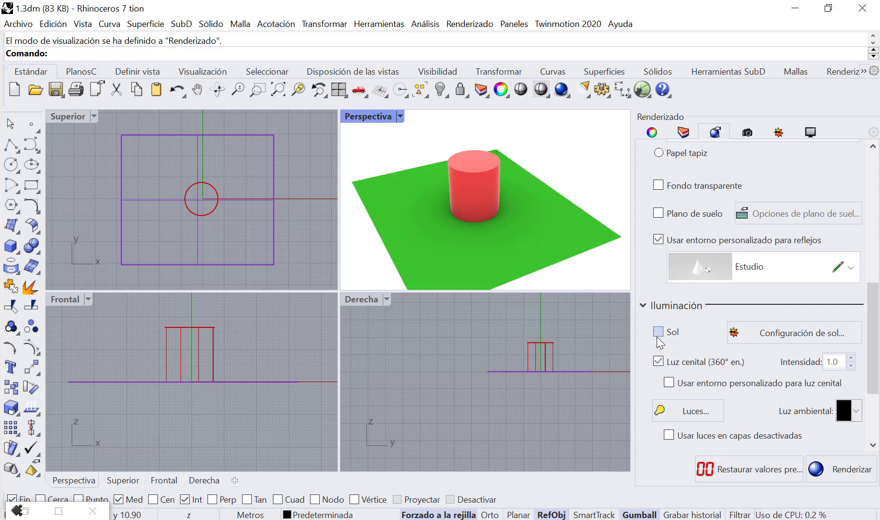
pyautogui.click(668, 383)
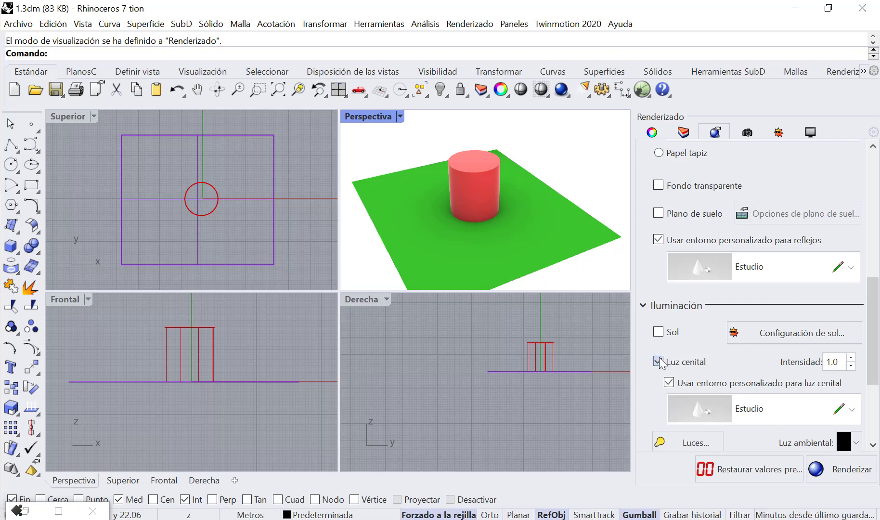
pyautogui.click(658, 361)
pyautogui.click(658, 332)
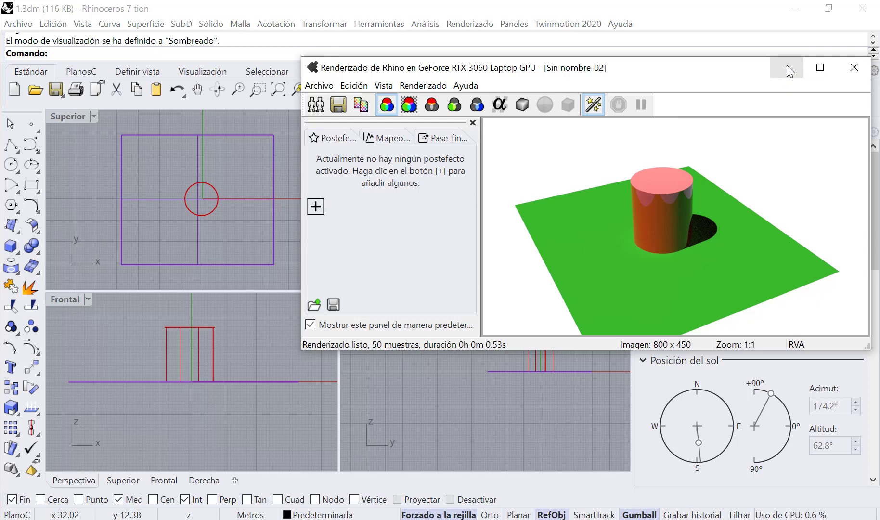
# Minimise the finished render window and set the Perspectiva viewport to Renderizado.
pyautogui.click(788, 70)
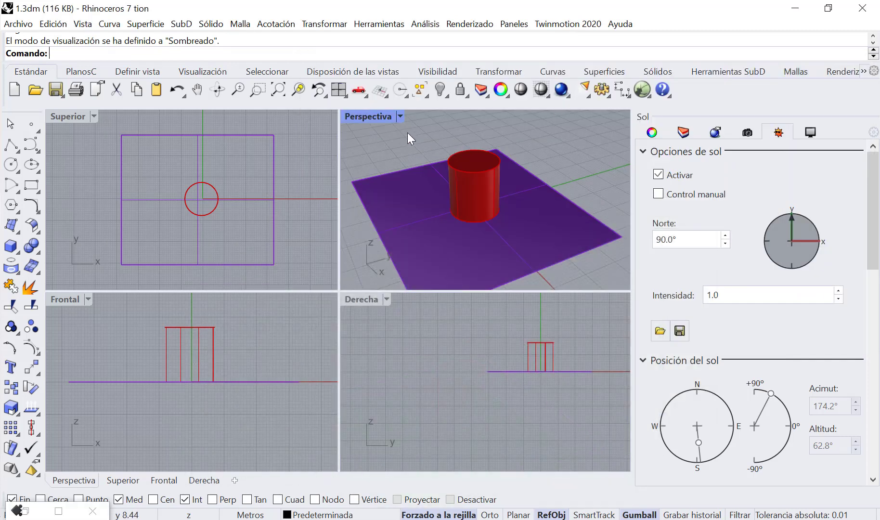
pyautogui.click(400, 117)
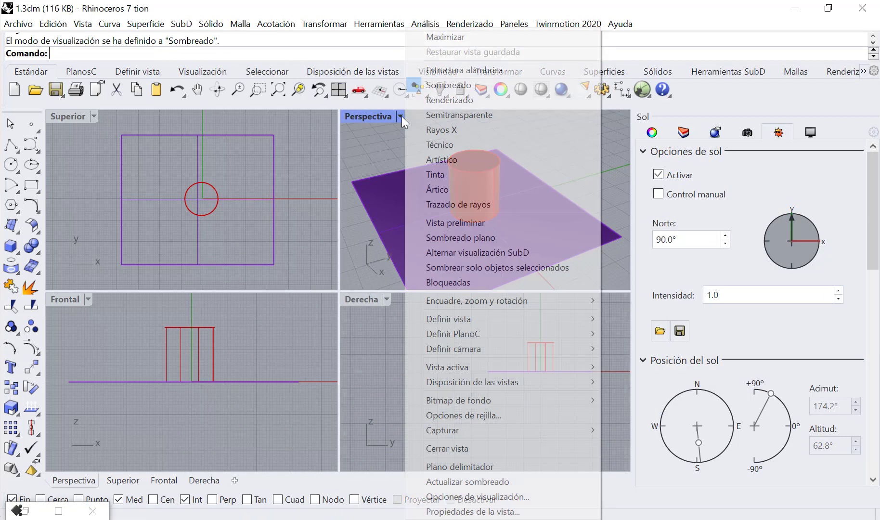
pyautogui.click(448, 101)
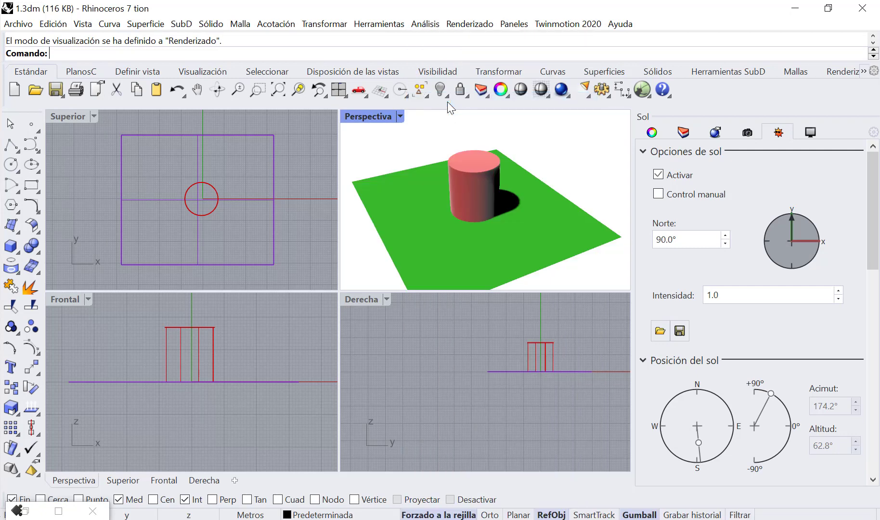
# Review the lighting method choices in the Renderizado display mode options, keeping Iluminación de escena.
pyautogui.click(399, 116)
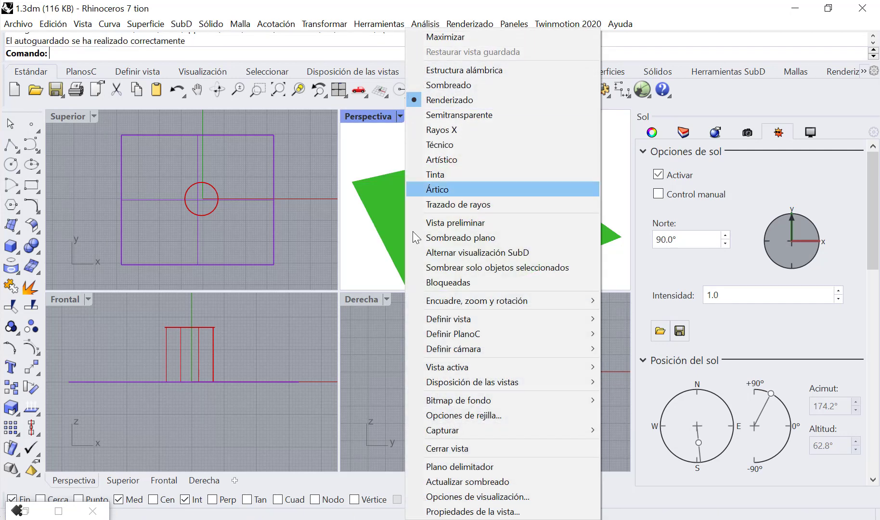
pyautogui.click(435, 498)
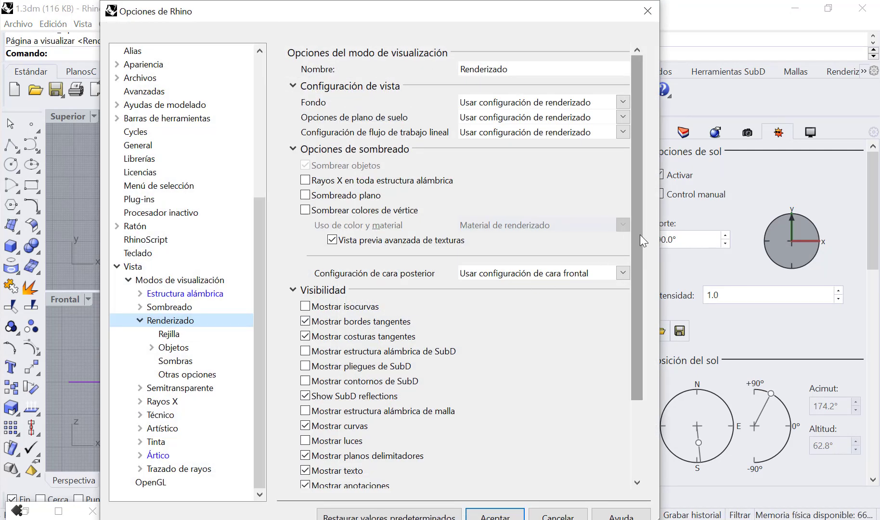
pyautogui.moveTo(637, 234); pyautogui.dragTo(636, 351)
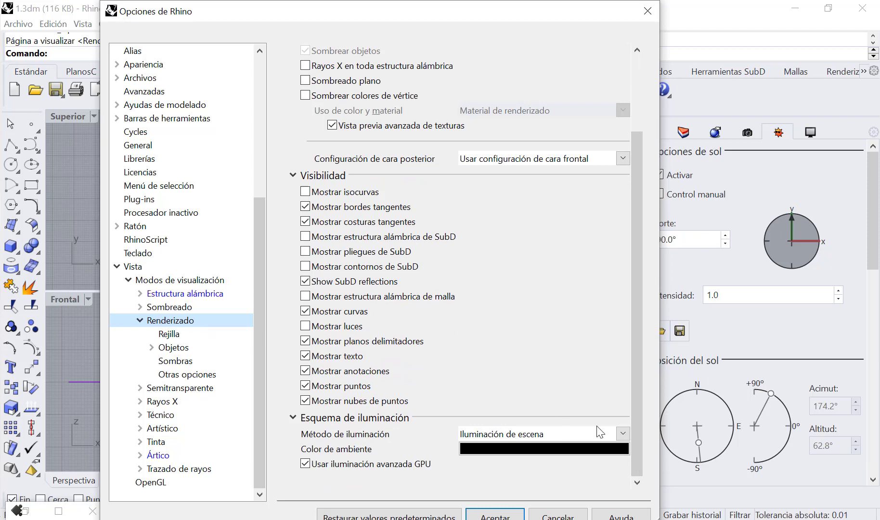
pyautogui.click(624, 433)
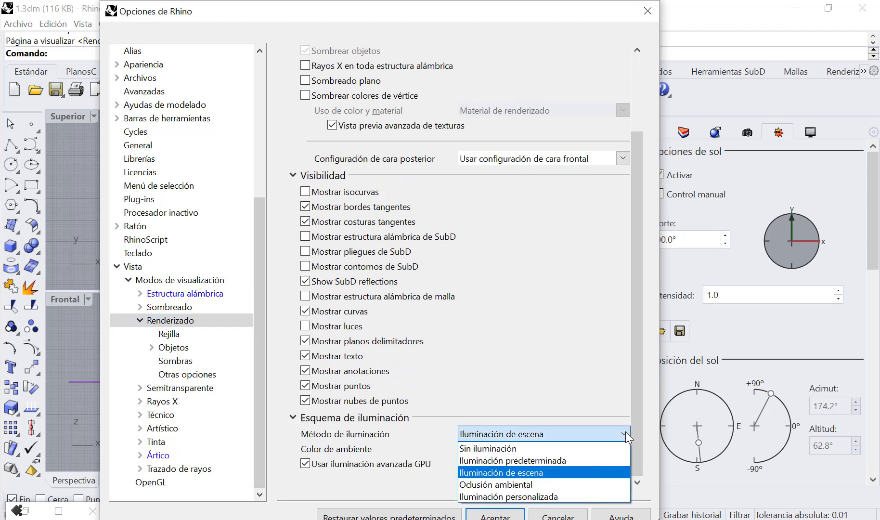
pyautogui.click(625, 431)
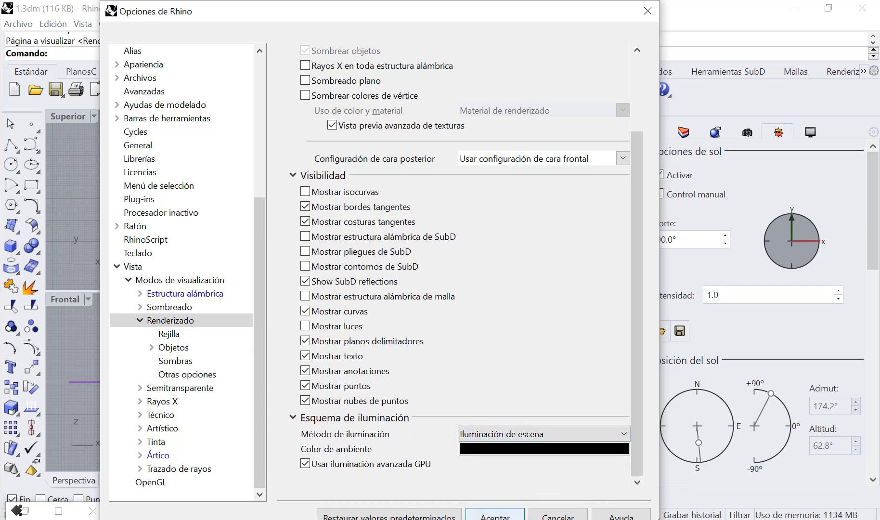
pyautogui.click(487, 517)
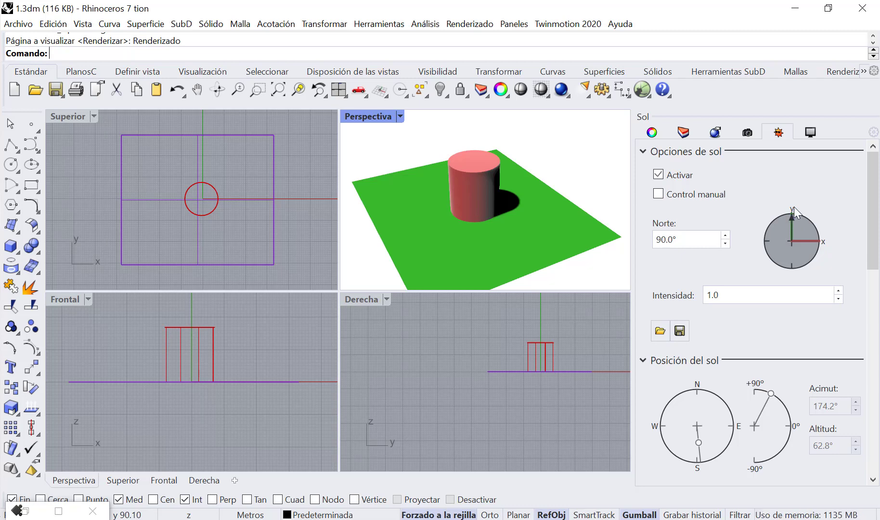
# Set the sun's location to northern Chile on the world map, at about latitude -28.25° and longitude -69.75°.
pyautogui.moveTo(792, 224)
pyautogui.mouseDown()
pyautogui.moveTo(813, 243)
pyautogui.moveTo(787, 269)
pyautogui.moveTo(772, 262)
pyautogui.moveTo(767, 238)
pyautogui.moveTo(774, 223)
pyautogui.moveTo(792, 220)
pyautogui.mouseUp()
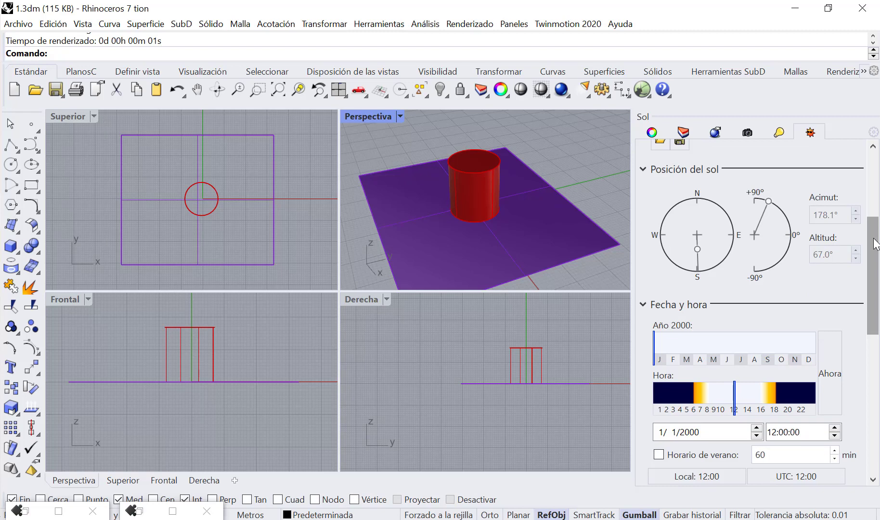
pyautogui.moveTo(873, 239); pyautogui.dragTo(863, 340)
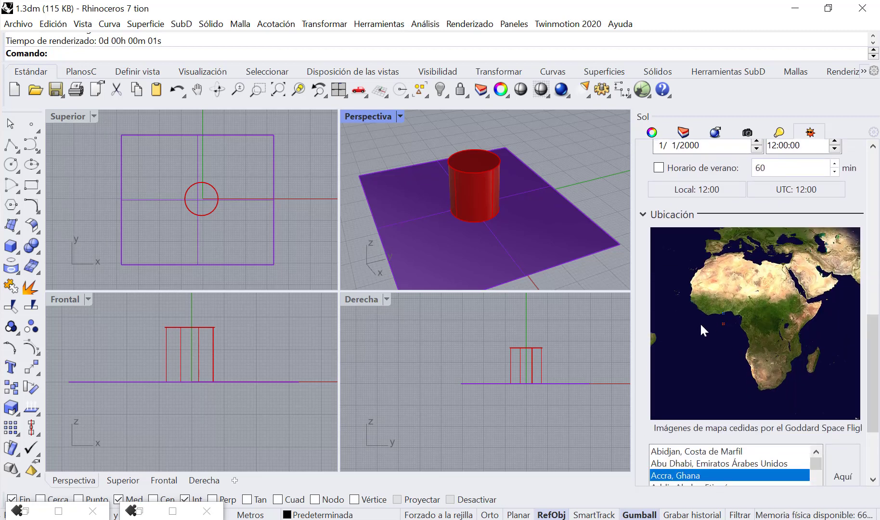
pyautogui.moveTo(693, 321); pyautogui.dragTo(812, 272)
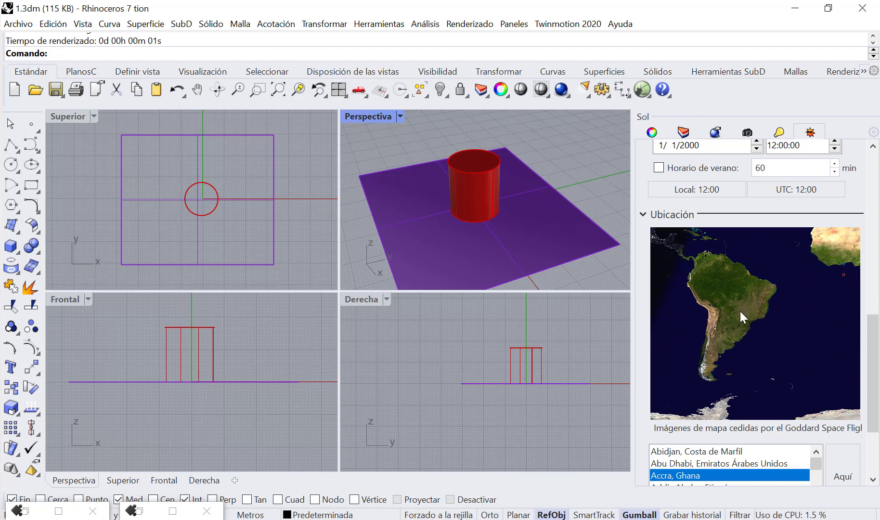
pyautogui.click(709, 329)
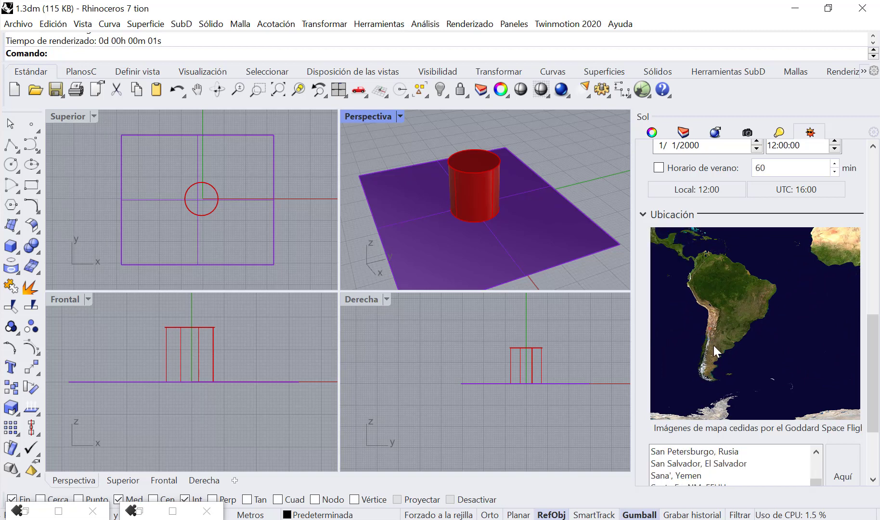
pyautogui.moveTo(867, 332); pyautogui.dragTo(877, 359)
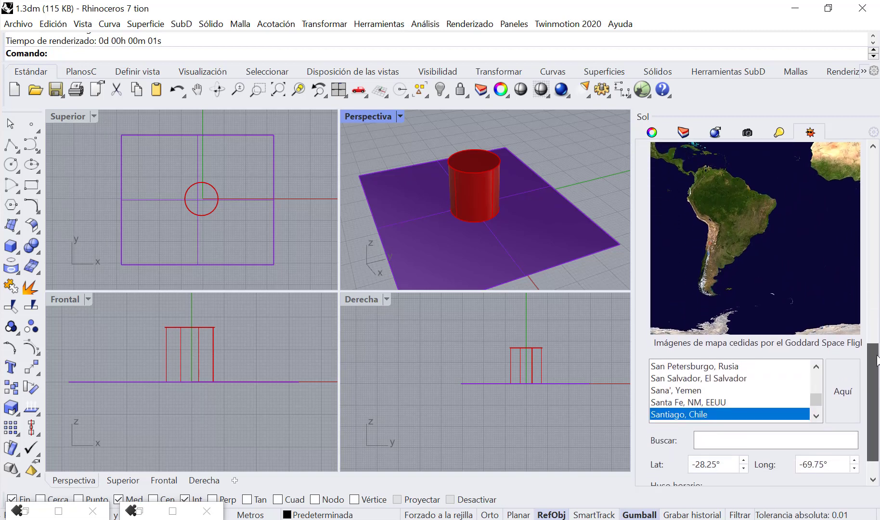
# Set the sun's date to 17/8/2000 and render the Perspectiva view.
pyautogui.scroll(5, 747, 264)
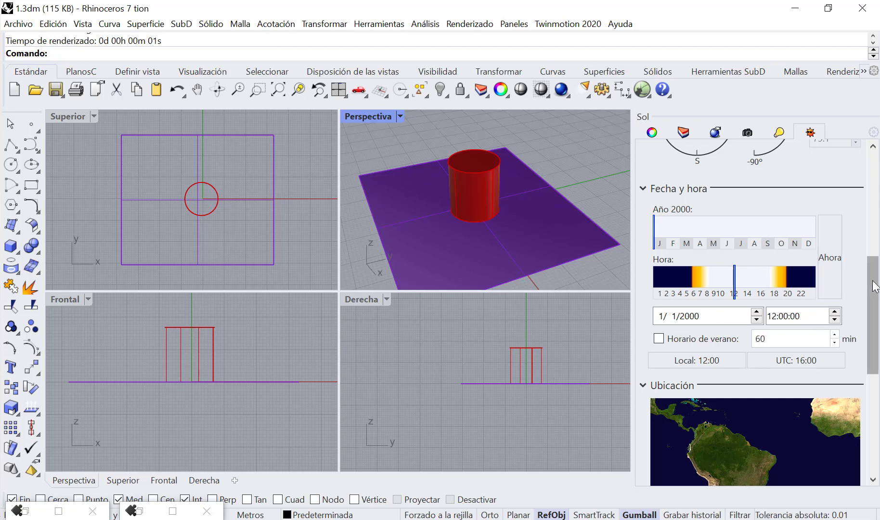
pyautogui.click(754, 241)
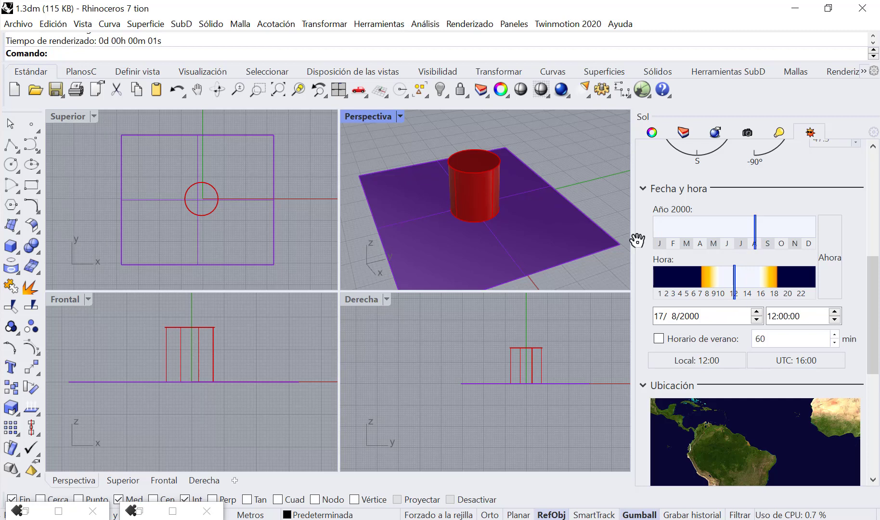
pyautogui.click(562, 89)
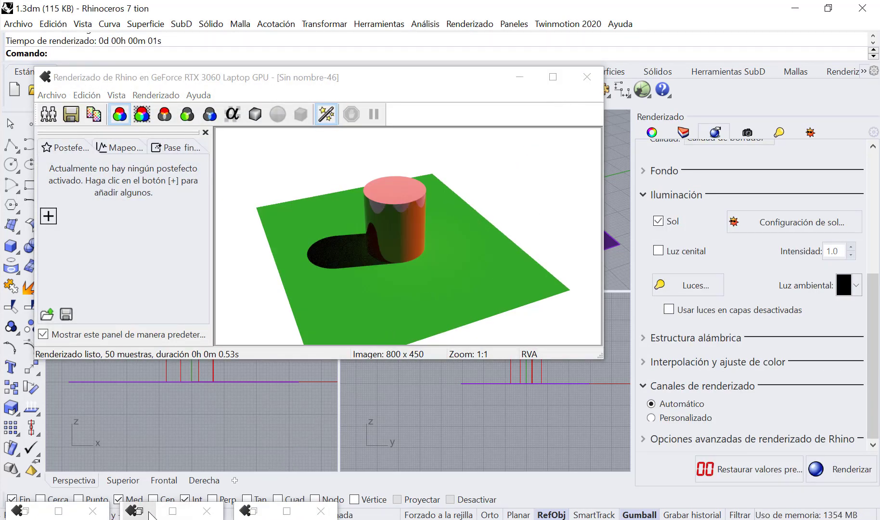
# Restore the earlier render and arrange it beside the new one to compare the cylinder's shadows.
pyautogui.click(164, 514)
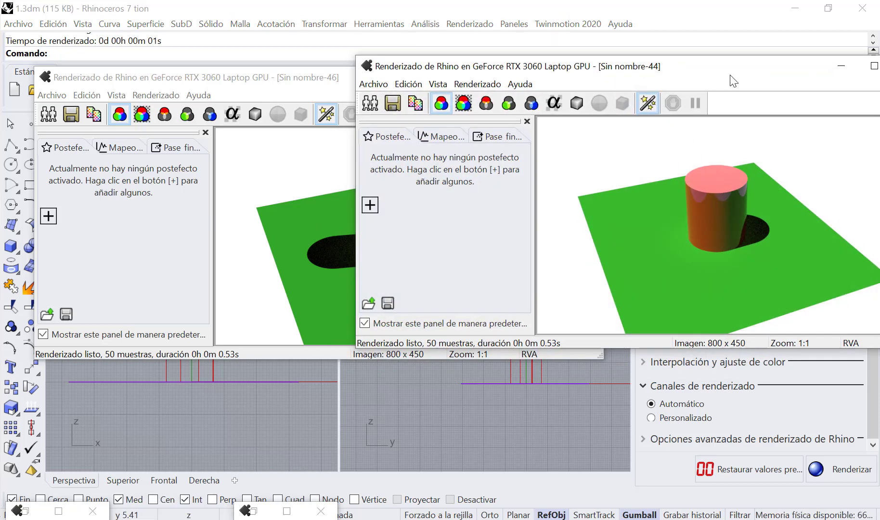
pyautogui.moveTo(730, 74); pyautogui.dragTo(717, 76)
pyautogui.click(315, 79)
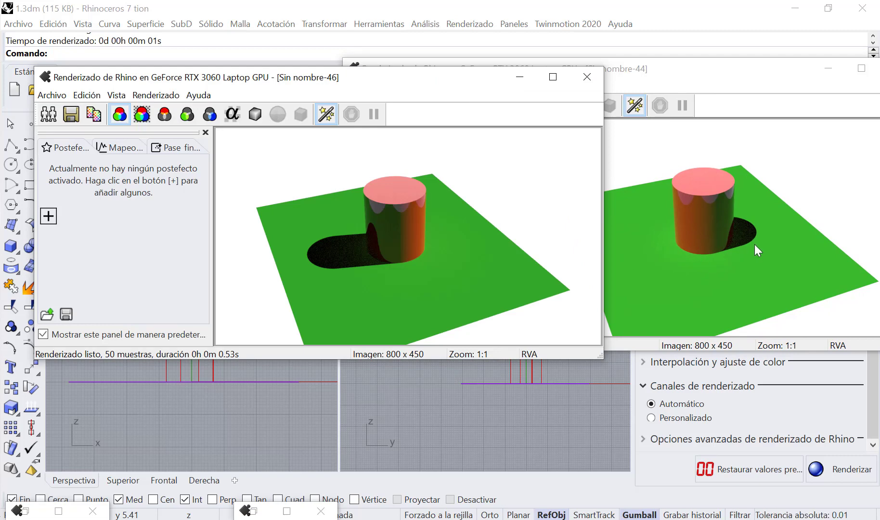
# Minimize the new render window and set the sun's time of day to about 08:49.
pyautogui.moveTo(475, 82); pyautogui.dragTo(451, 77)
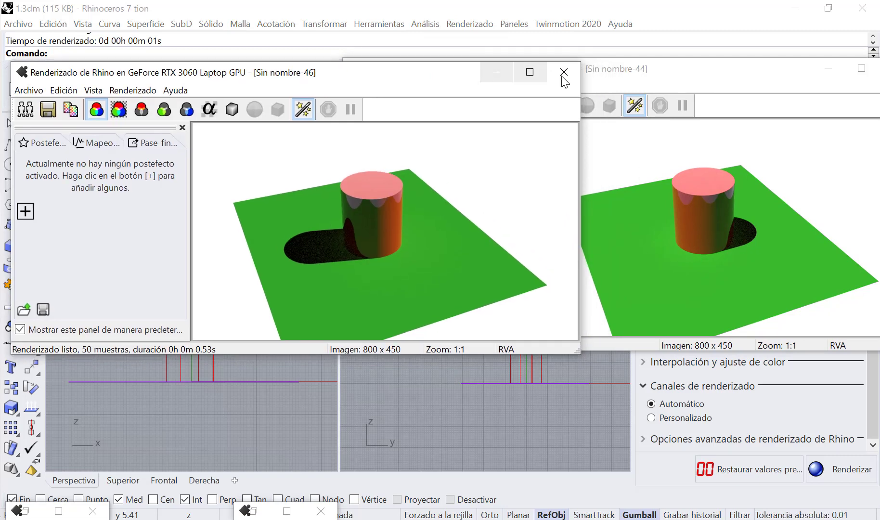
pyautogui.click(507, 76)
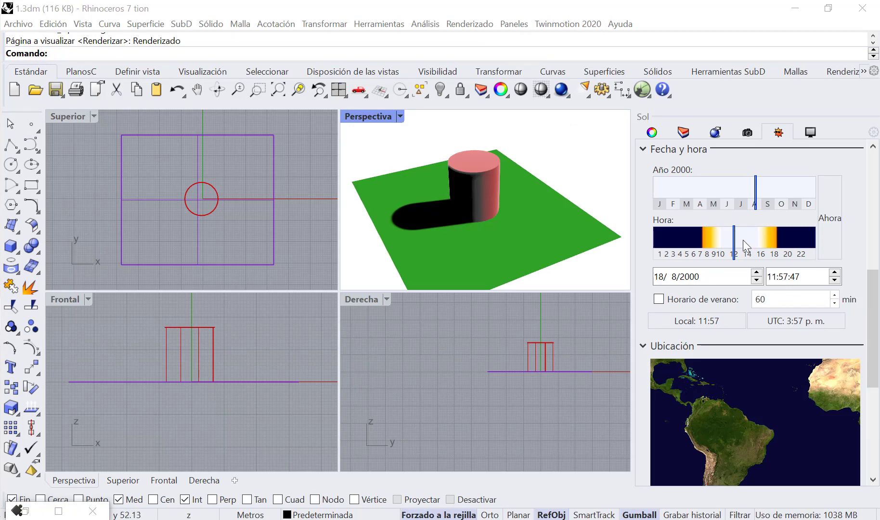
pyautogui.moveTo(735, 255); pyautogui.dragTo(709, 257)
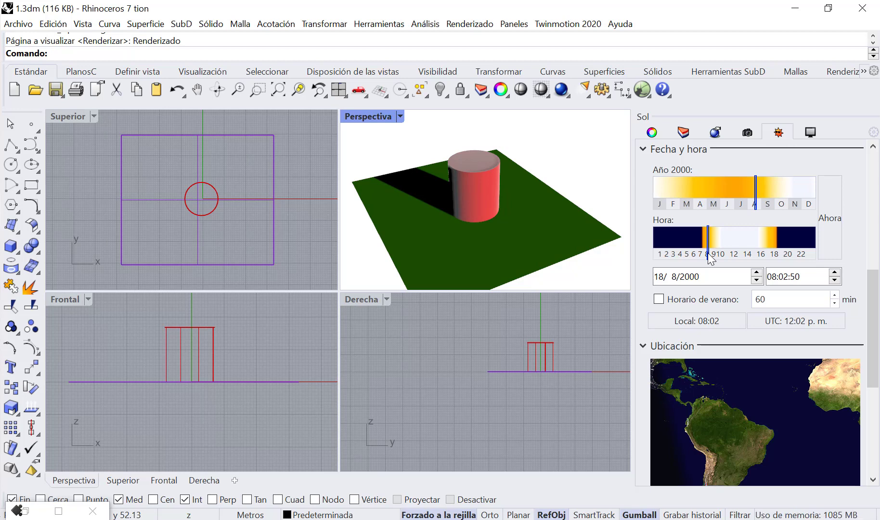
pyautogui.moveTo(710, 258); pyautogui.dragTo(711, 259)
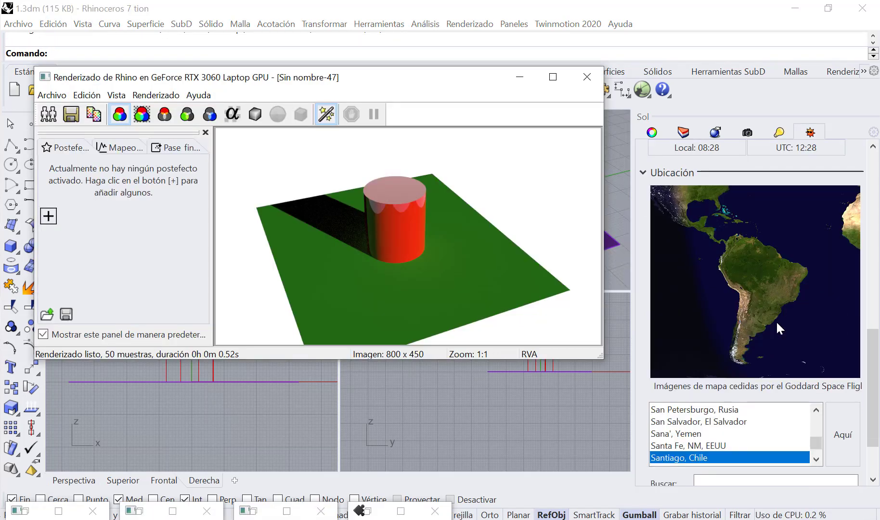
# Enable manual control of the sun and set its north direction to 61.9°.
pyautogui.scroll(5, 775, 321)
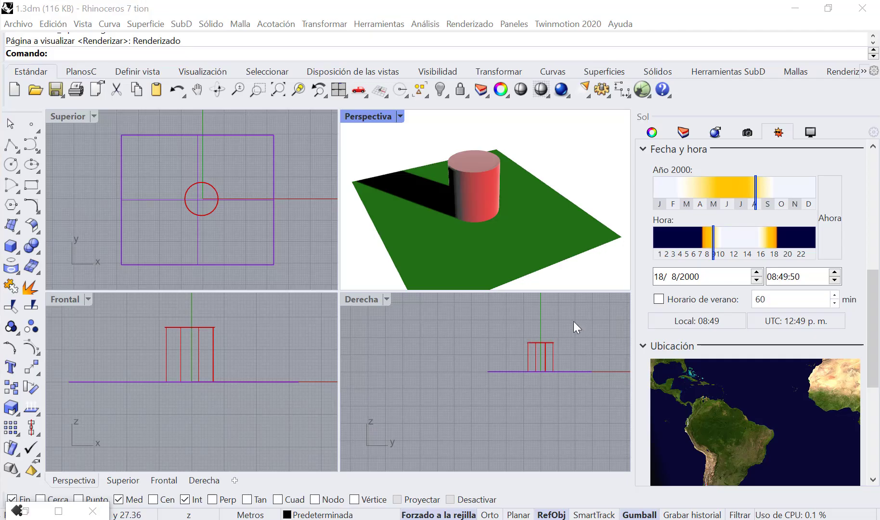
pyautogui.scroll(8, 640, 285)
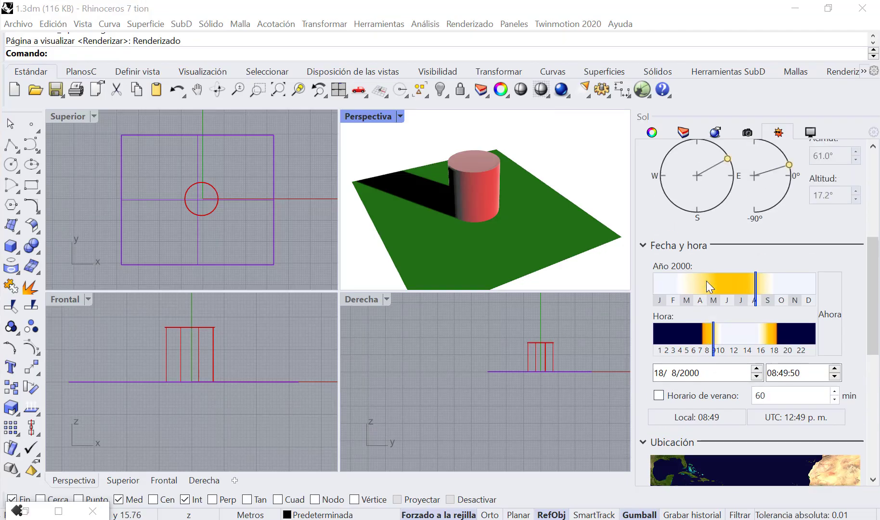
pyautogui.scroll(1, 710, 287)
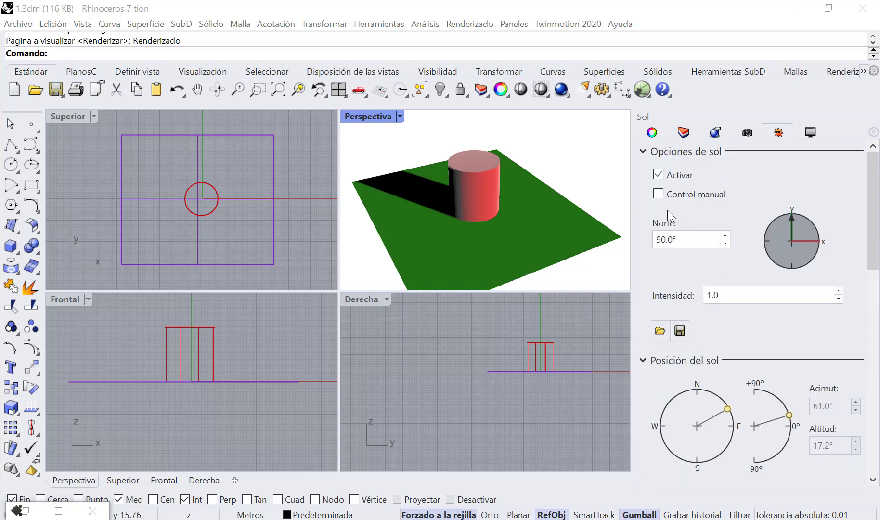
pyautogui.click(657, 194)
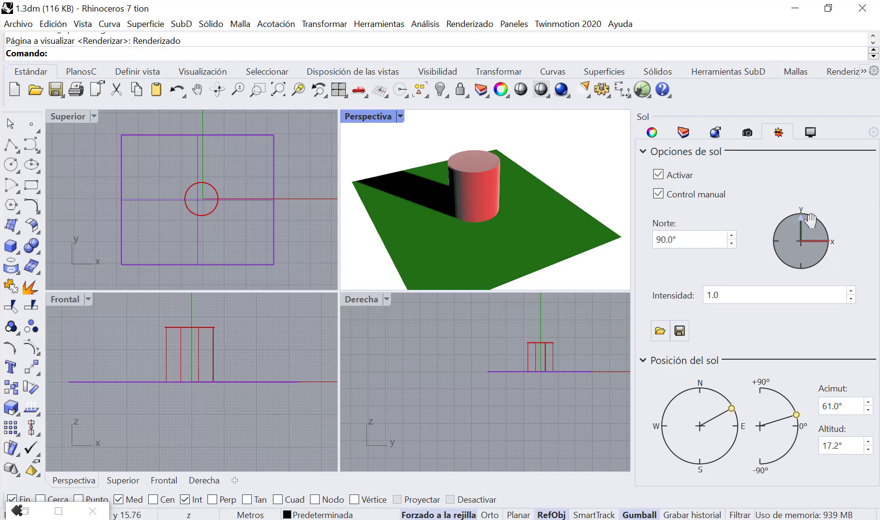
pyautogui.click(715, 238)
pyautogui.moveTo(801, 216); pyautogui.dragTo(809, 222)
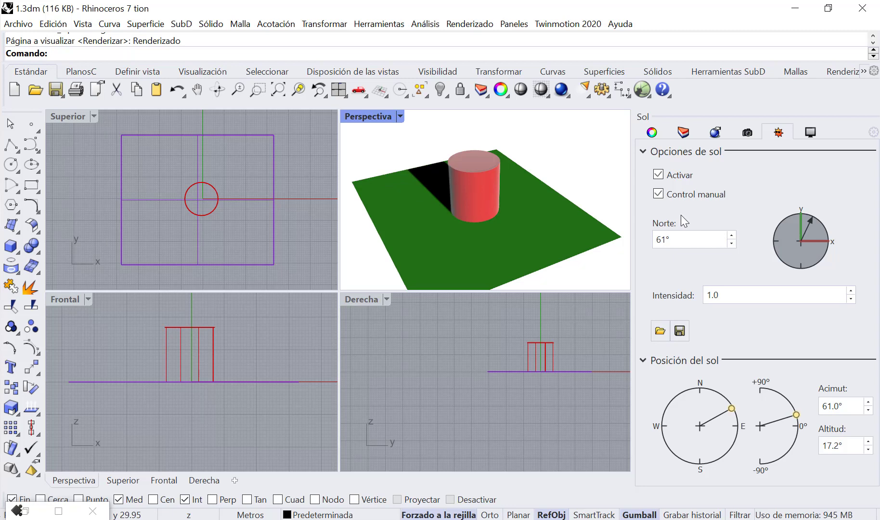
pyautogui.write(',9')
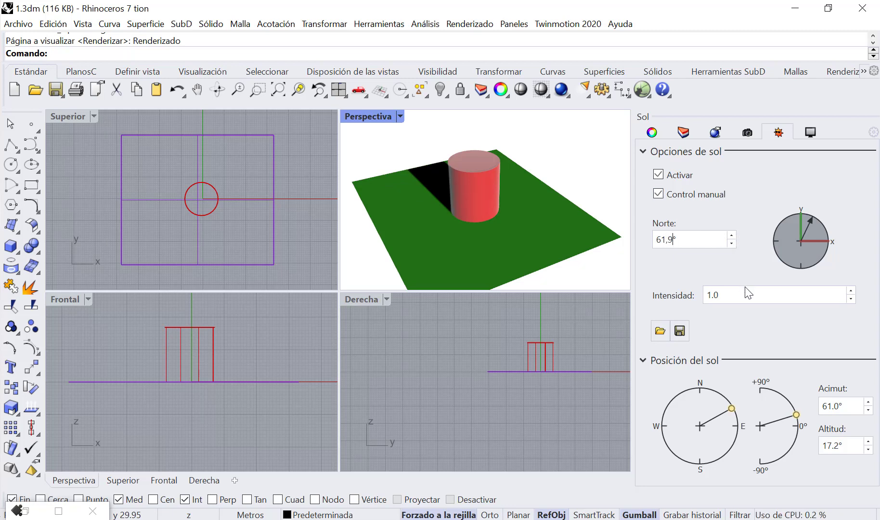
# Set the sun's azimuth to 61.9° in the sun position settings.
pyautogui.moveTo(731, 408); pyautogui.dragTo(732, 415)
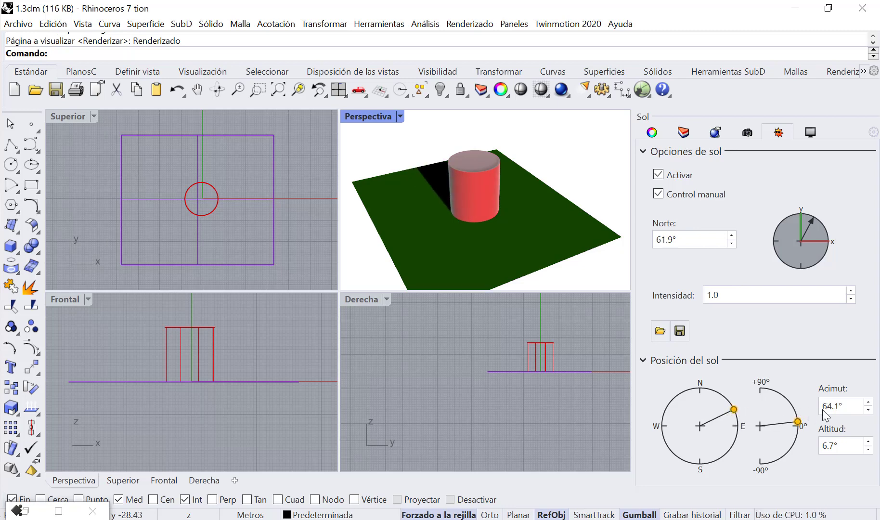
pyautogui.click(835, 407)
pyautogui.write('61.0')
pyautogui.press('Return')
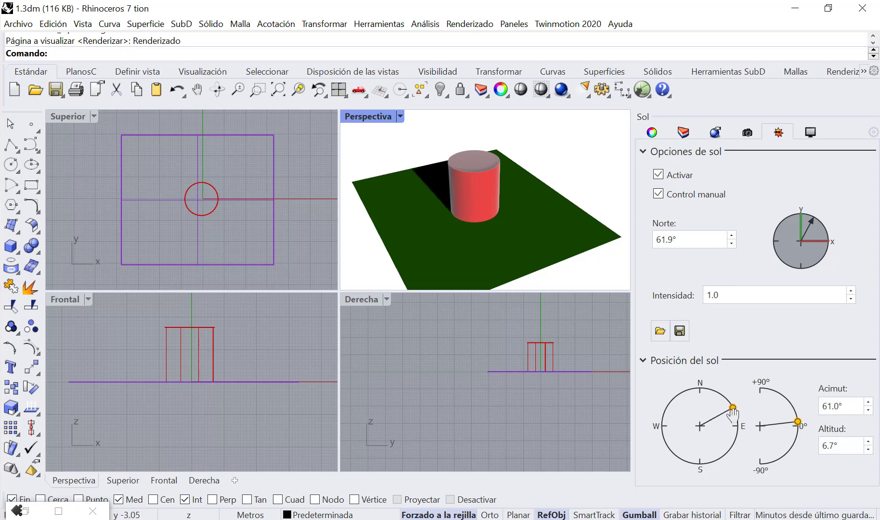
pyautogui.click(838, 410)
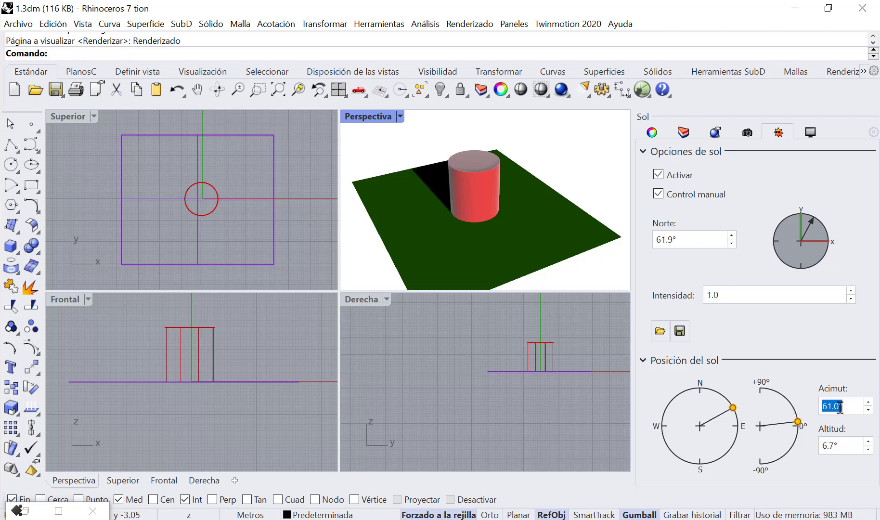
pyautogui.moveTo(839, 406); pyautogui.dragTo(835, 407)
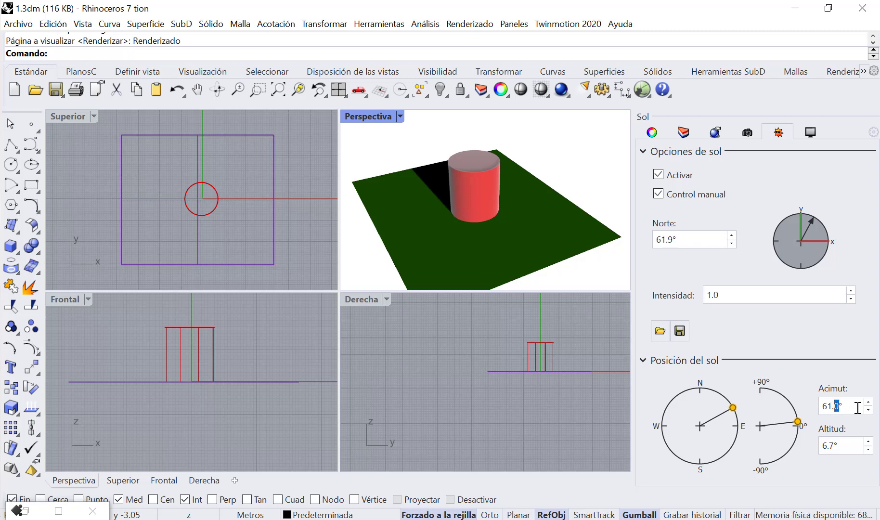
pyautogui.write('9')
pyautogui.press('Return')
# Raise the sun's altitude to about 53°, keeping the sun position settings expanded.
pyautogui.moveTo(797, 422); pyautogui.dragTo(795, 410)
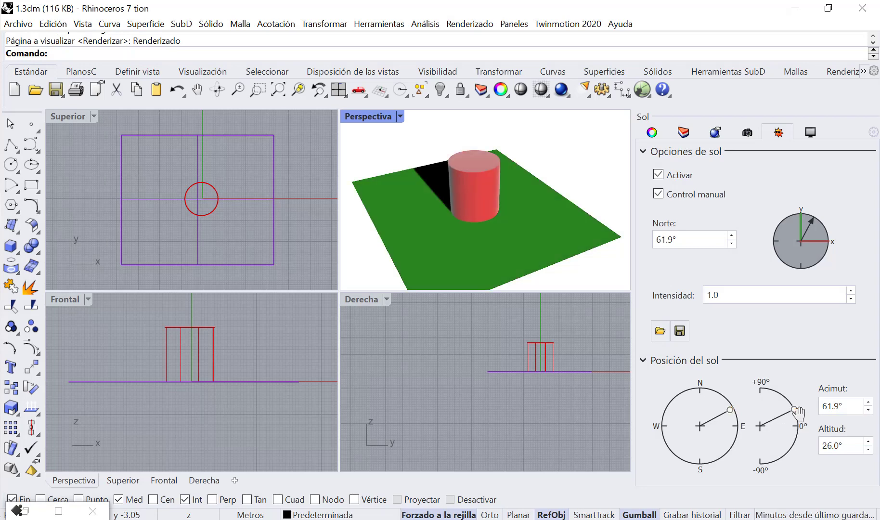
pyautogui.moveTo(798, 412); pyautogui.dragTo(787, 407)
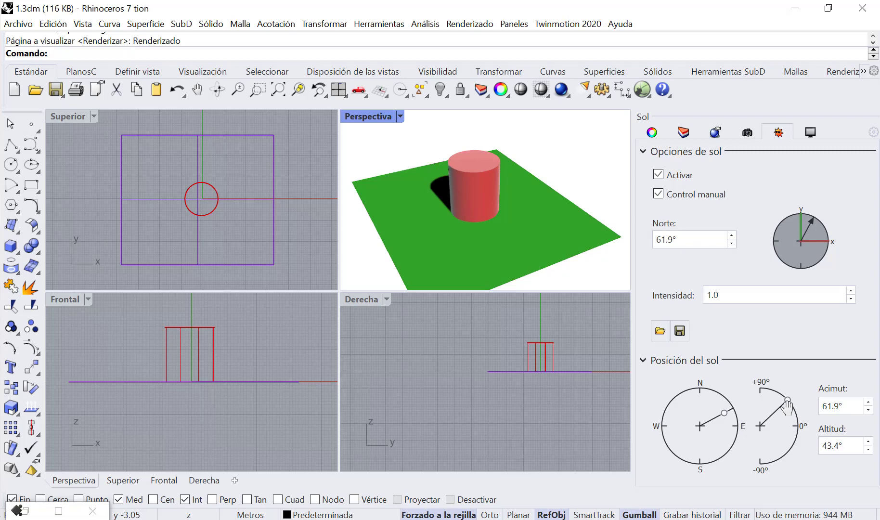
pyautogui.moveTo(786, 403)
pyautogui.mouseDown()
pyautogui.moveTo(793, 412)
pyautogui.moveTo(787, 405)
pyautogui.mouseUp()
pyautogui.click(840, 445)
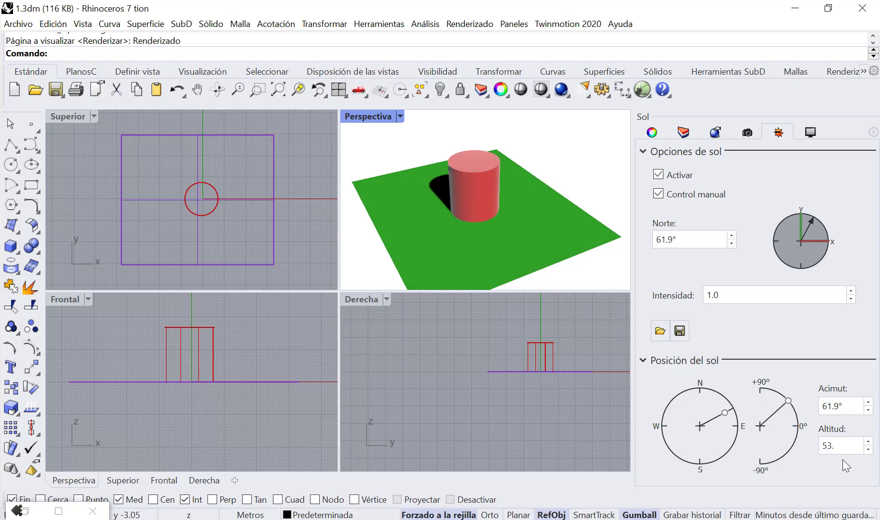
pyautogui.click(791, 363)
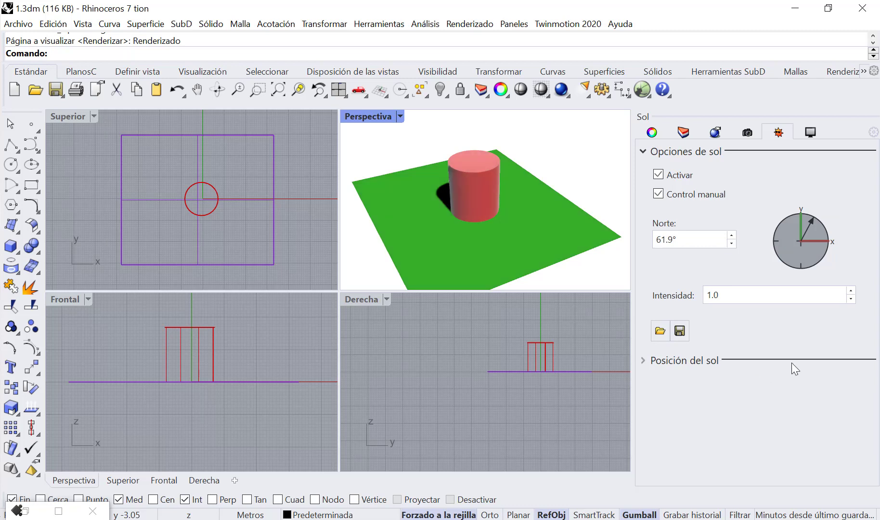
pyautogui.click(686, 359)
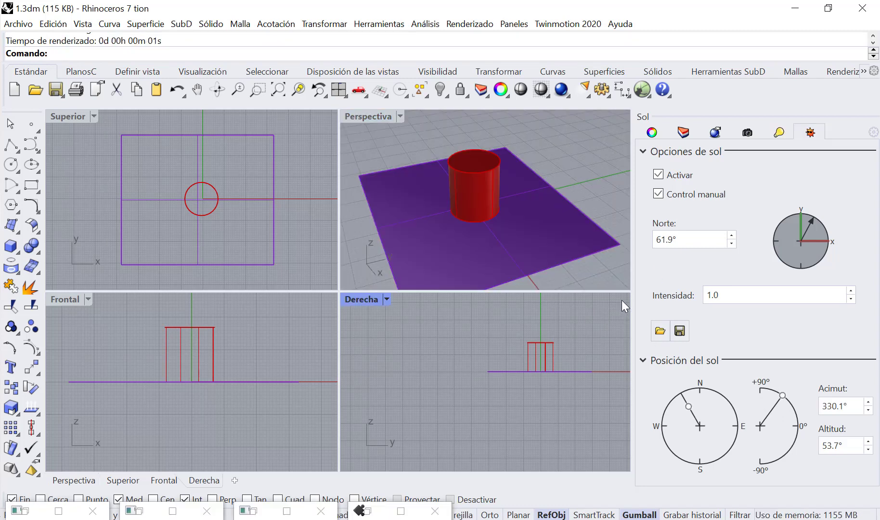
# Save the current sun settings as a Rhino sun file named 1 in the Sol folder.
pyautogui.click(679, 330)
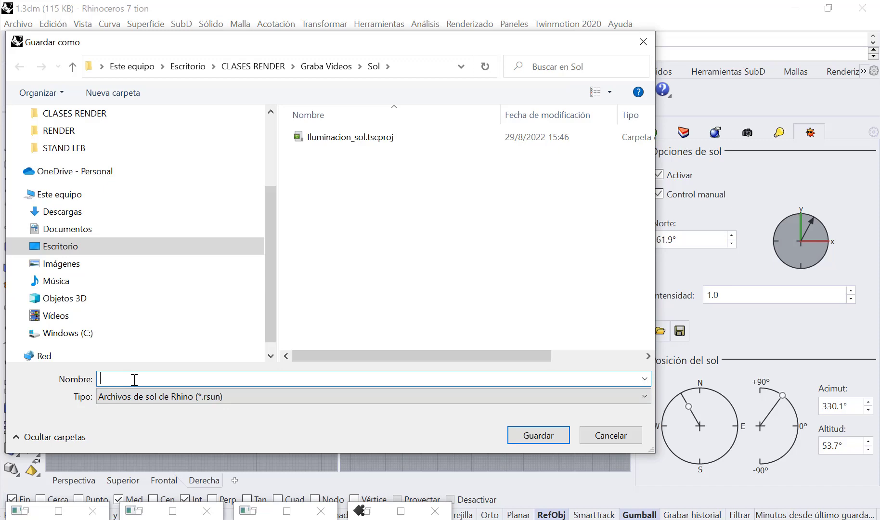
pyautogui.write('1')
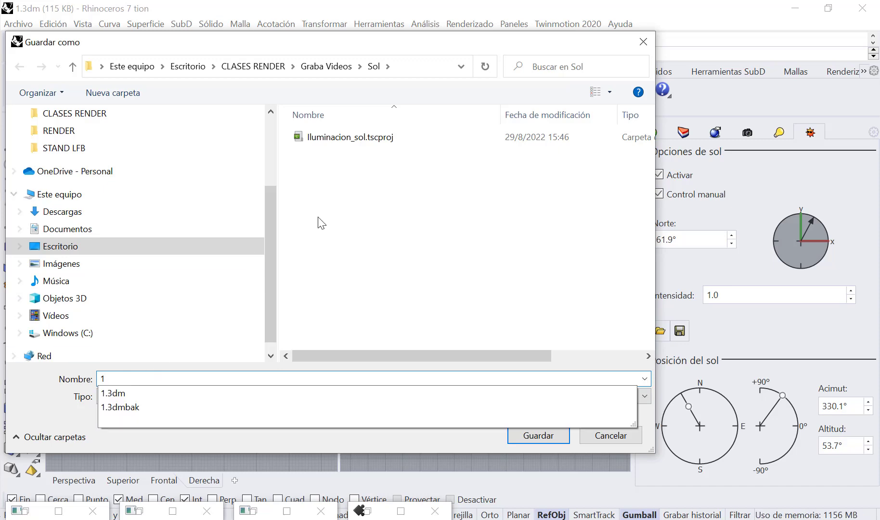
pyautogui.click(541, 435)
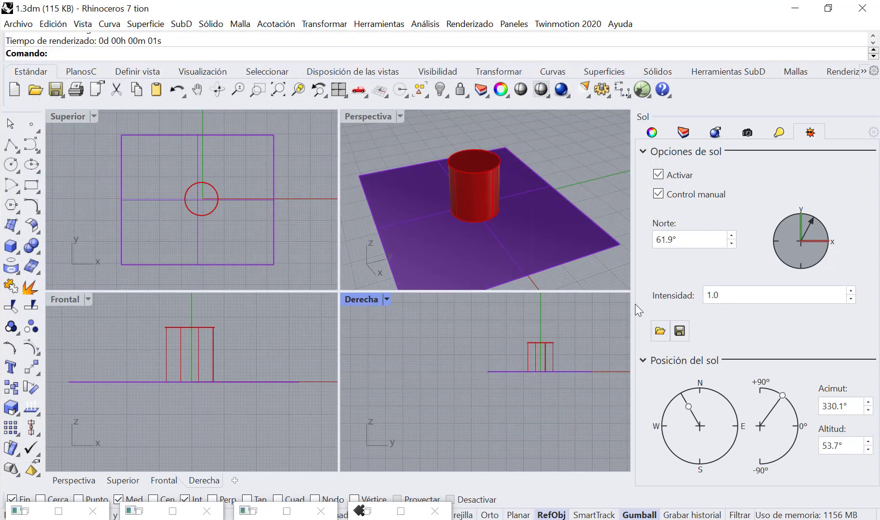
# Change the sun's north direction to 219.0° and turn off manual control.
pyautogui.click(786, 224)
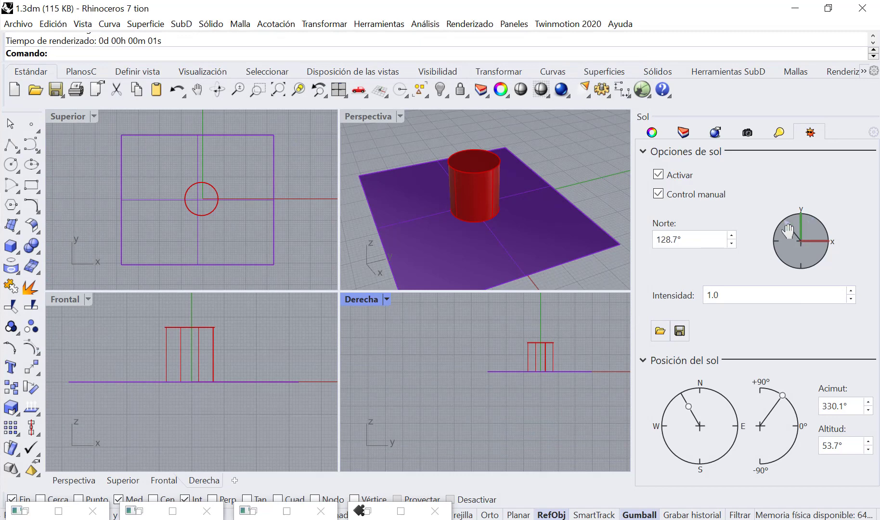
pyautogui.click(812, 252)
pyautogui.click(778, 265)
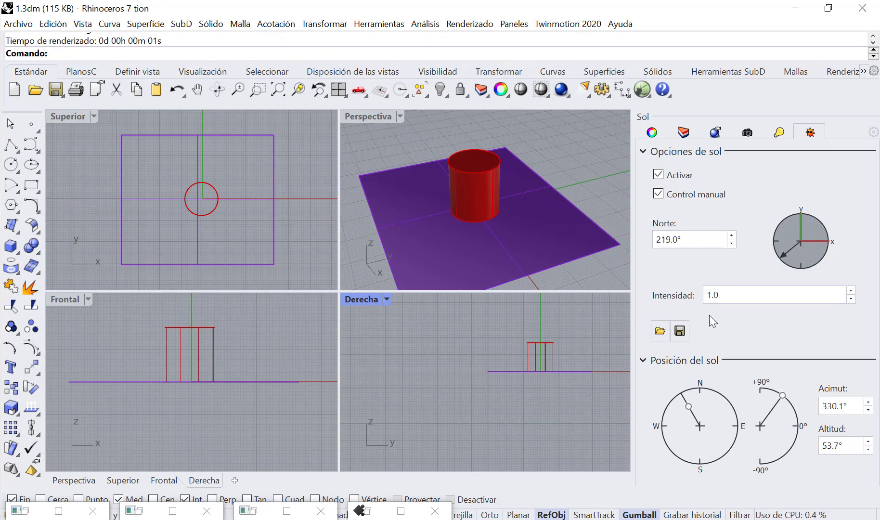
pyautogui.click(663, 195)
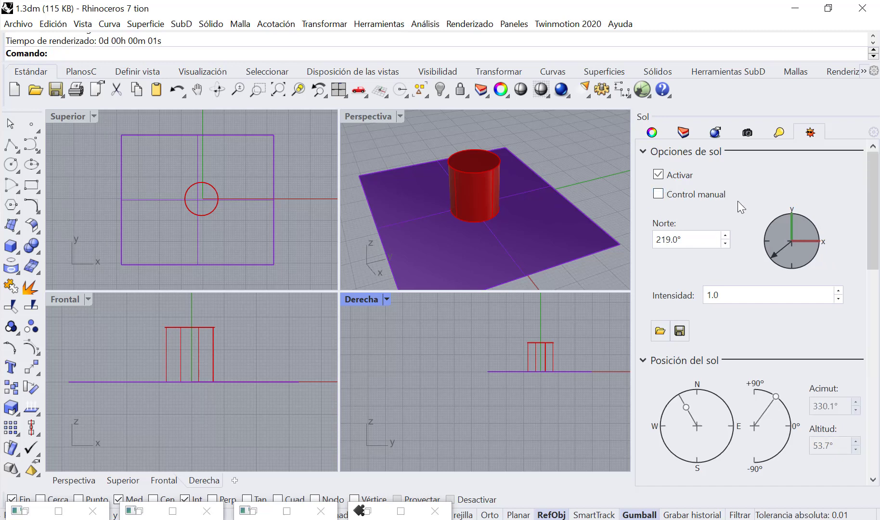
# Load the saved sun settings from 1.rsun and start a render with them.
pyautogui.click(660, 331)
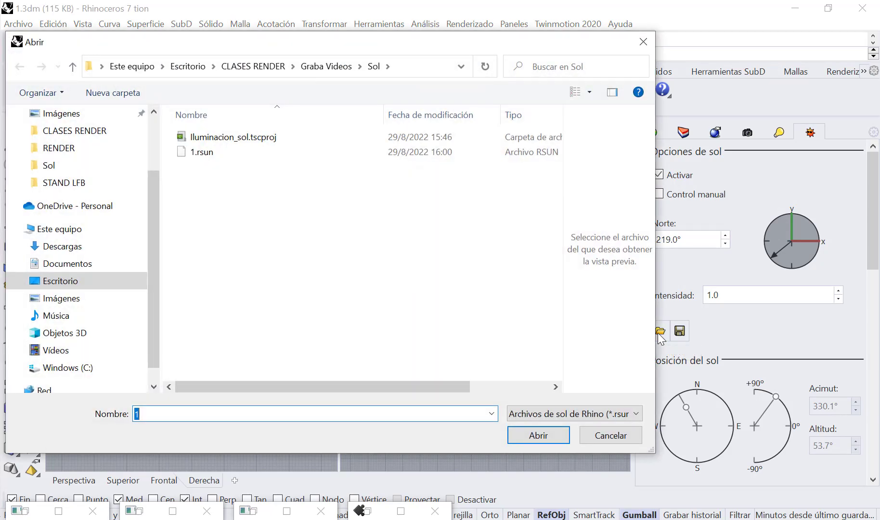
pyautogui.click(204, 153)
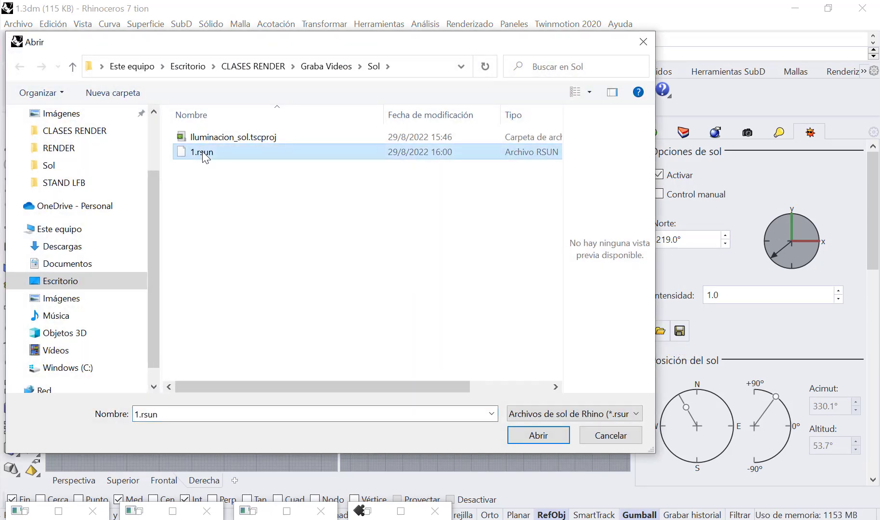
pyautogui.click(537, 435)
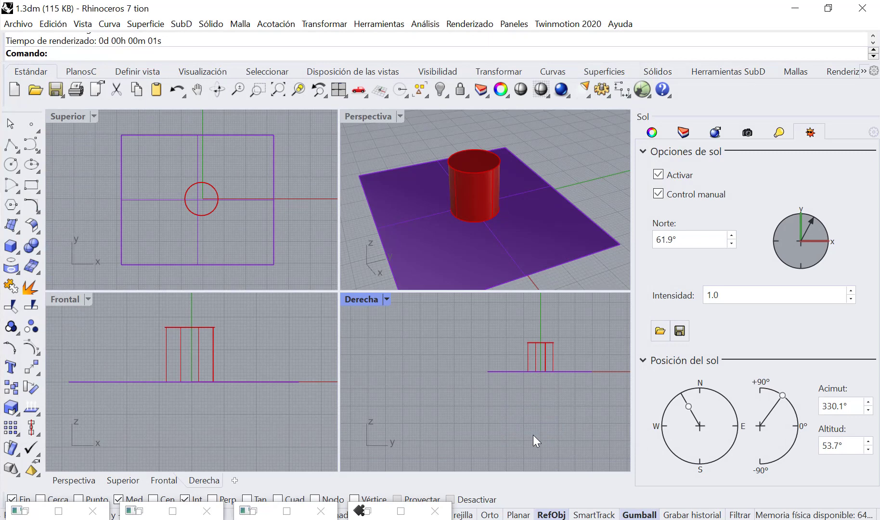
pyautogui.click(561, 89)
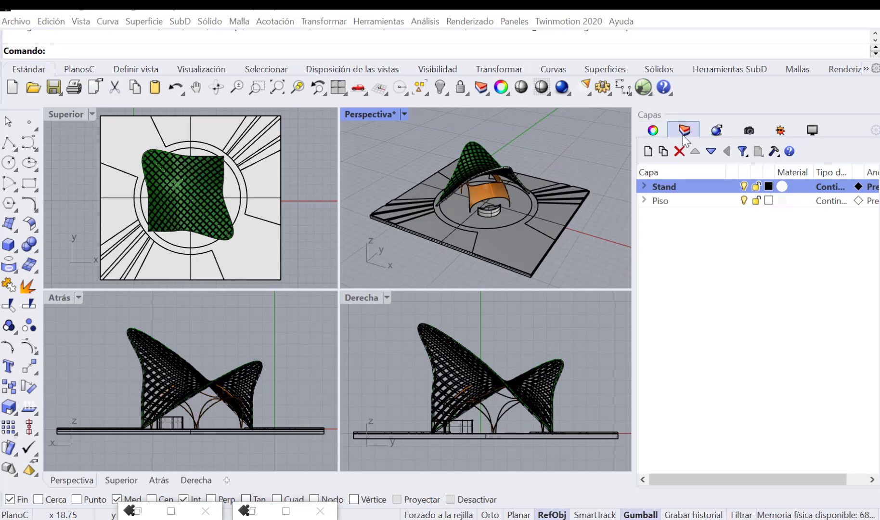
# Review the solid and gradient background colors in the stand model's render settings, keeping the current colors and the Gradiente background.
pyautogui.click(715, 131)
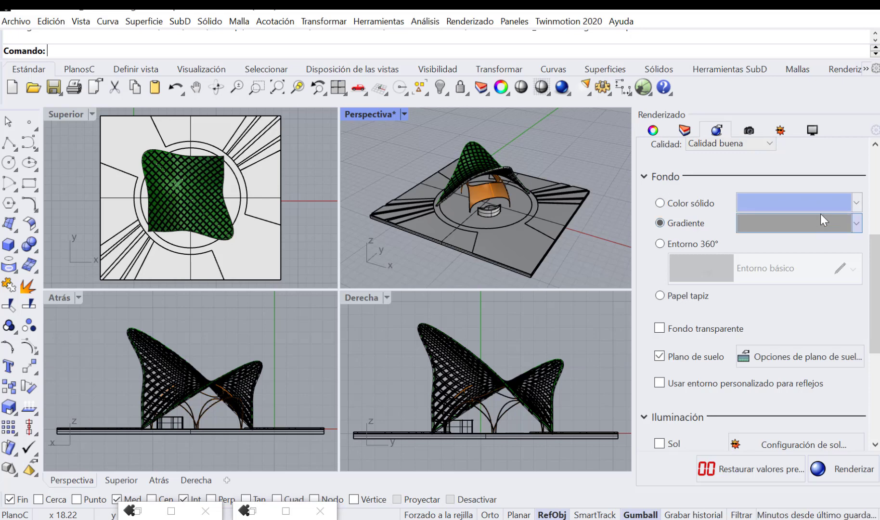
pyautogui.click(857, 198)
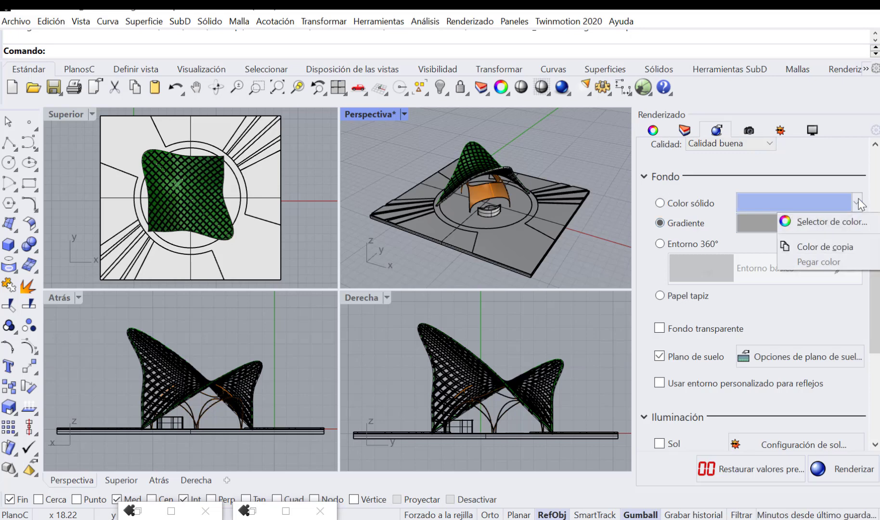
pyautogui.click(838, 220)
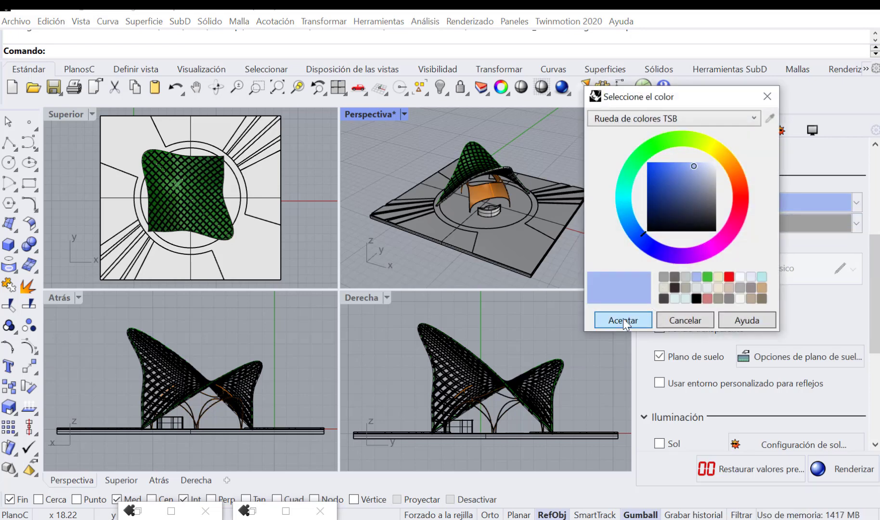
pyautogui.click(623, 320)
pyautogui.click(856, 221)
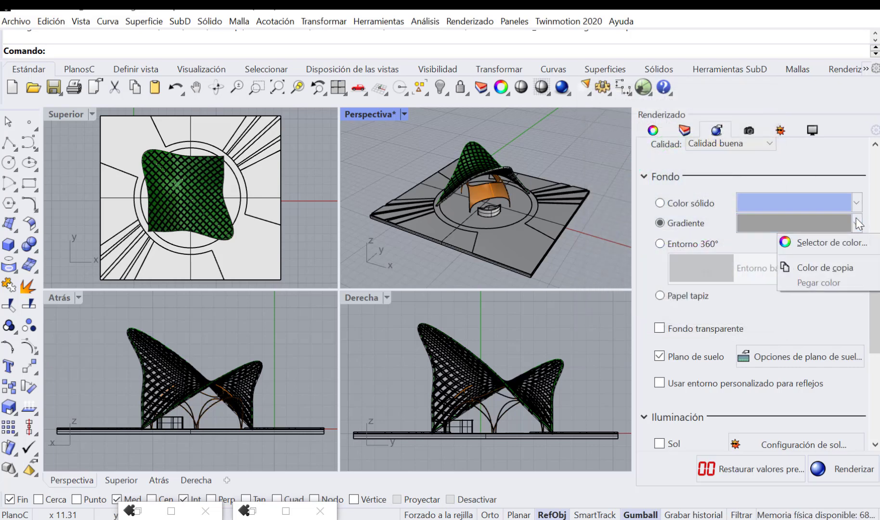
pyautogui.click(831, 243)
pyautogui.click(611, 320)
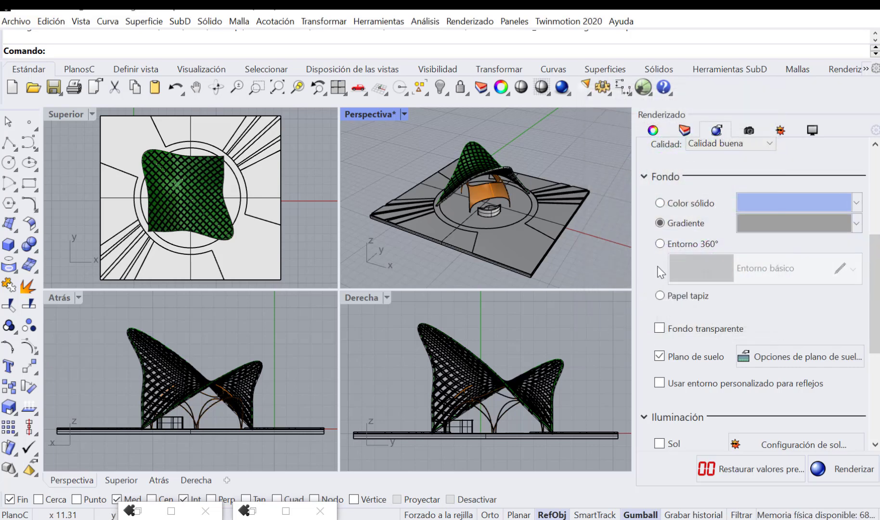
pyautogui.scroll(-4, 688, 244)
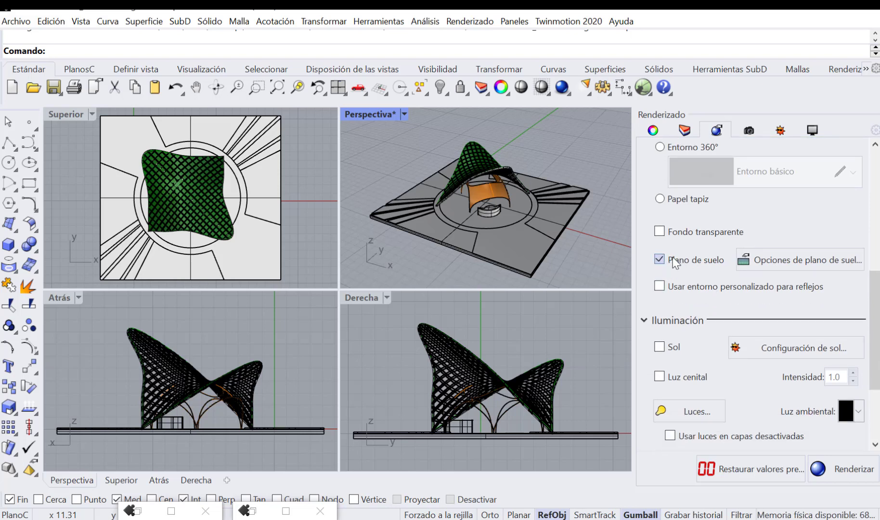
# Check the ground plane options, keeping the Plástico material and its current color, and enable the sun for the render.
pyautogui.click(767, 260)
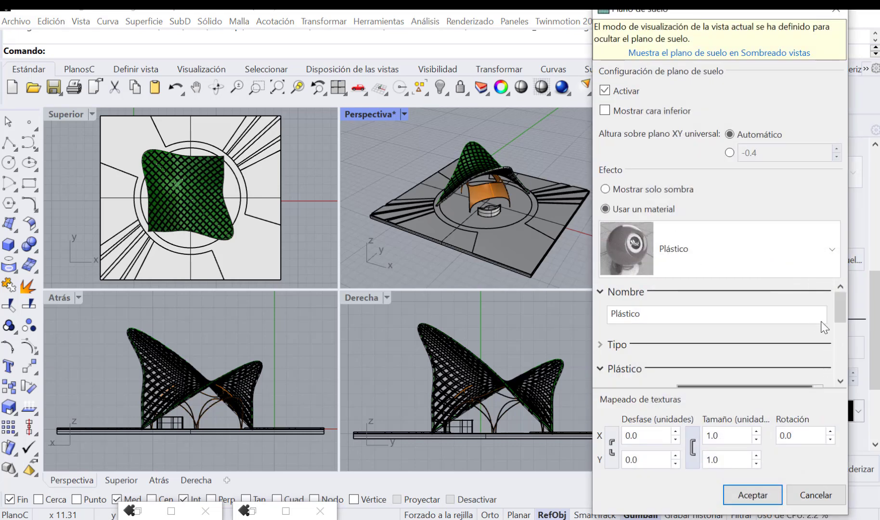
pyautogui.scroll(-3, 820, 321)
pyautogui.click(816, 298)
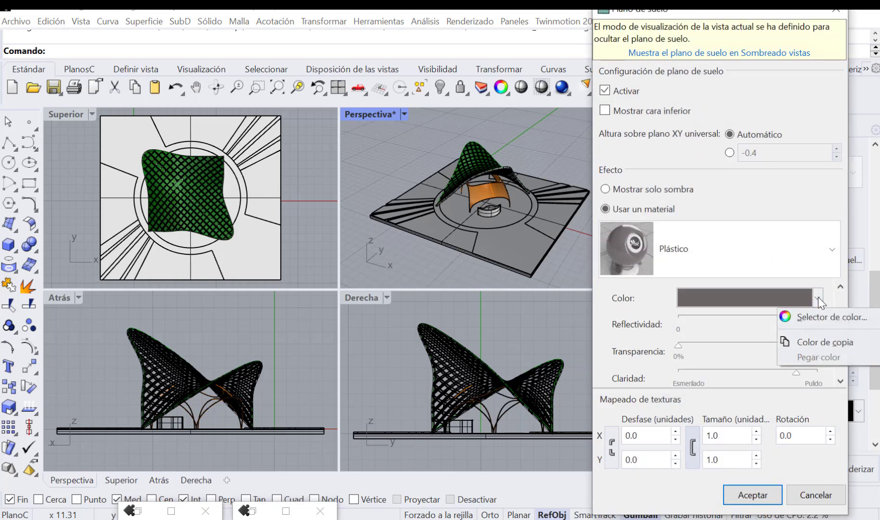
pyautogui.click(810, 323)
pyautogui.click(629, 320)
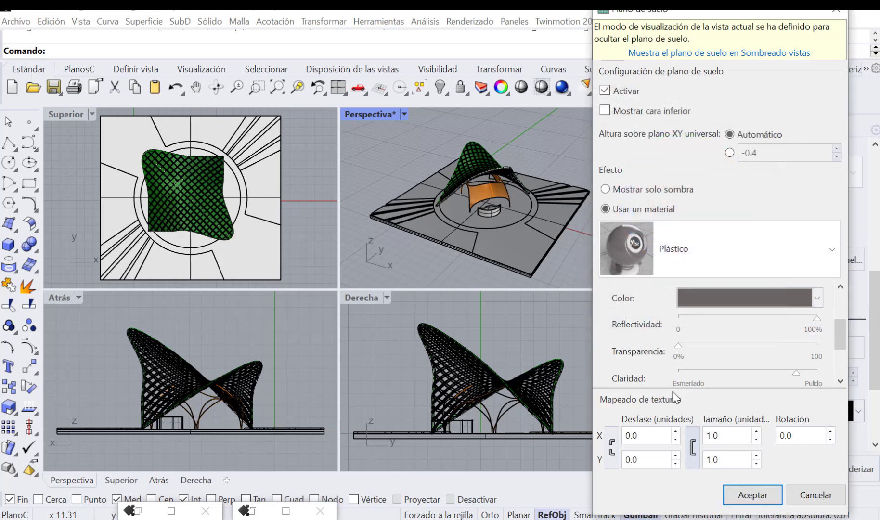
pyautogui.click(738, 492)
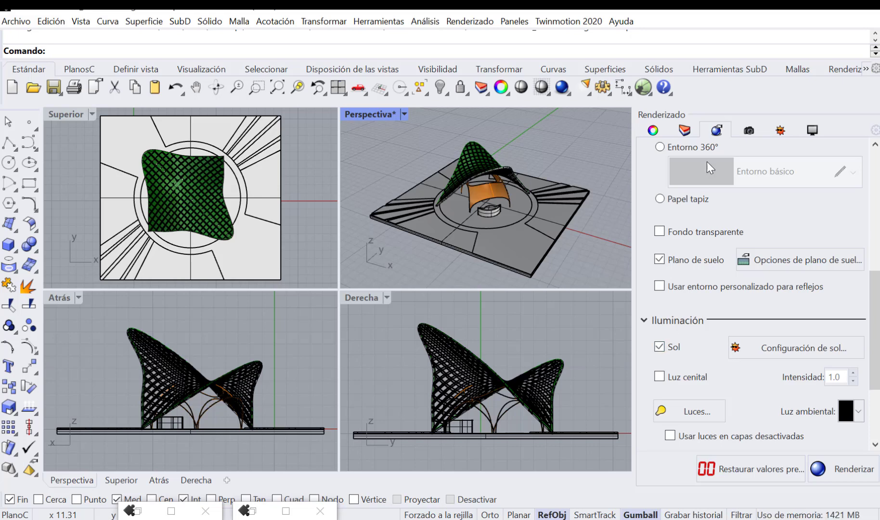
# Examine the sun's north direction, position, date and time, and map location settings.
pyautogui.click(778, 131)
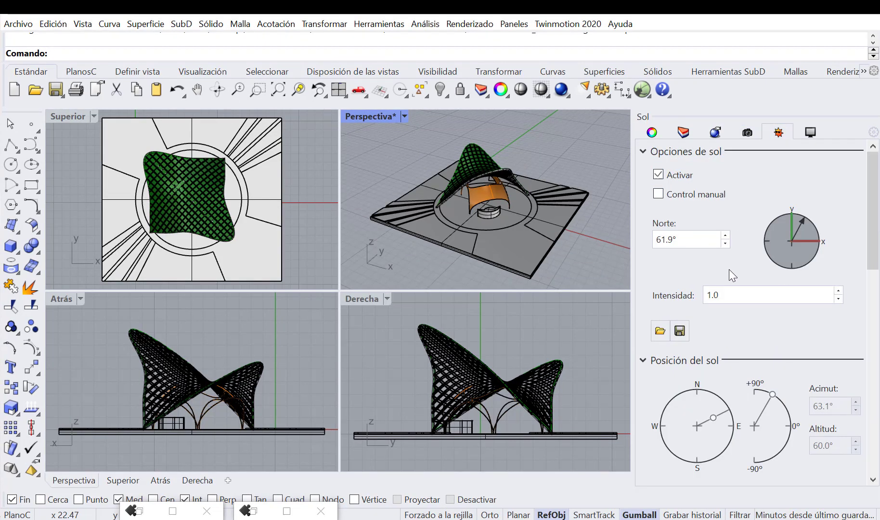
pyautogui.scroll(-5, 729, 268)
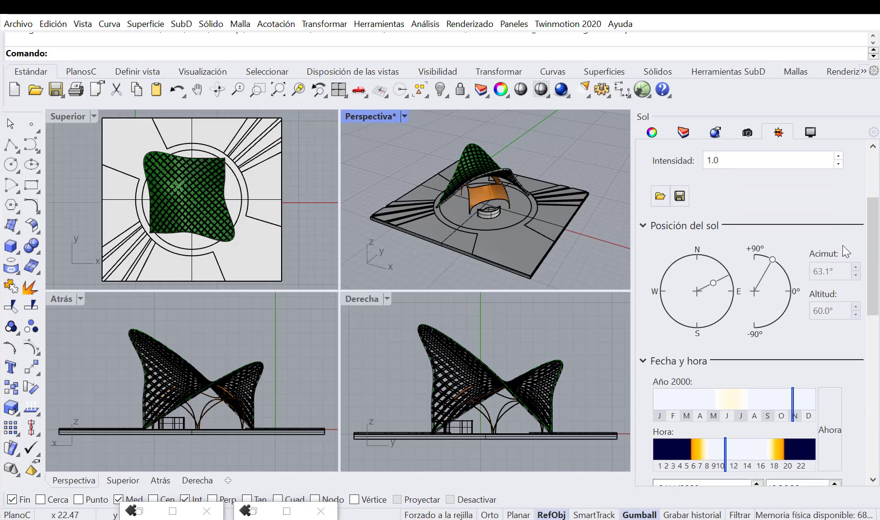
pyautogui.scroll(-4, 825, 300)
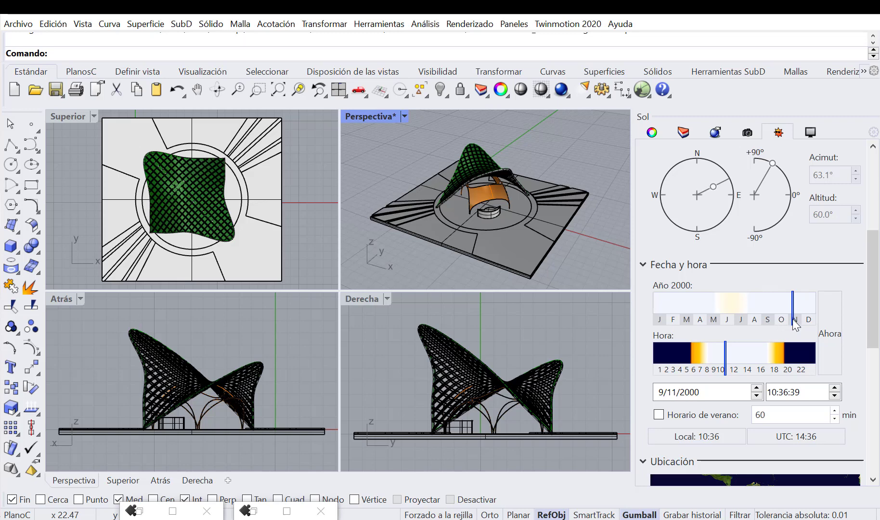
pyautogui.scroll(-2, 741, 350)
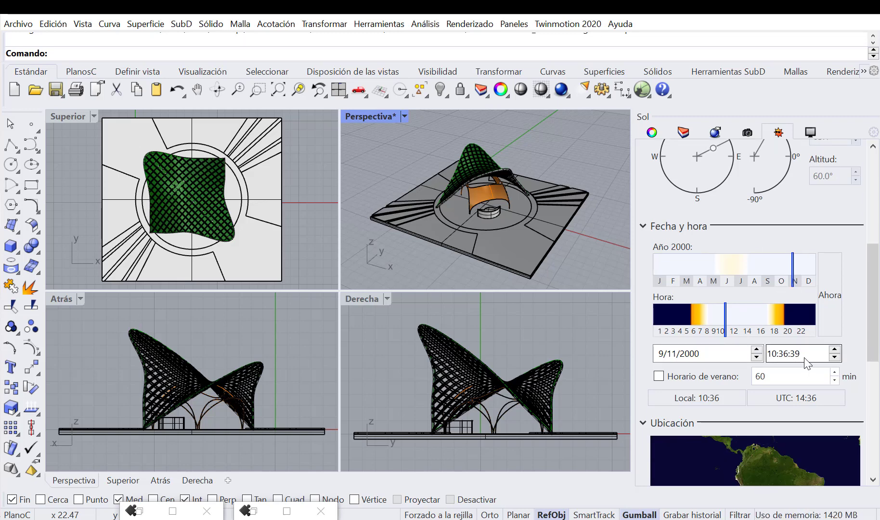
pyautogui.scroll(-1, 804, 356)
pyautogui.scroll(-1, 808, 341)
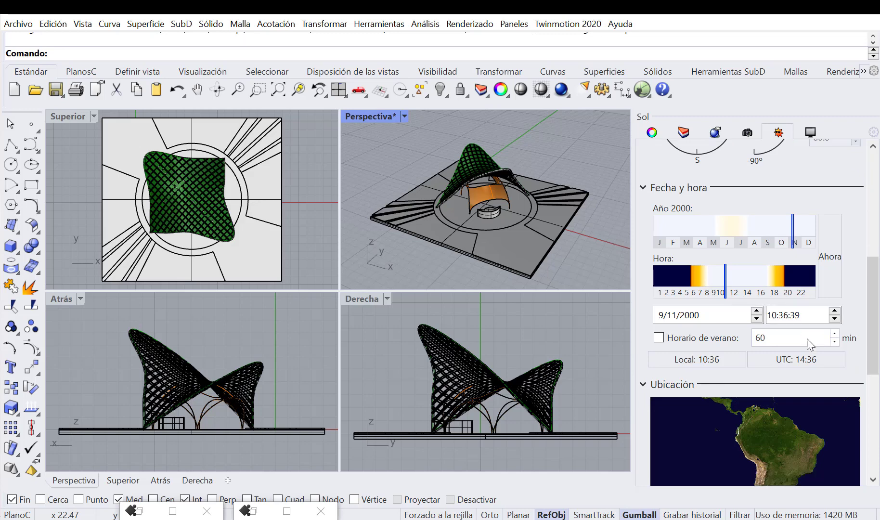
pyautogui.scroll(-5, 807, 338)
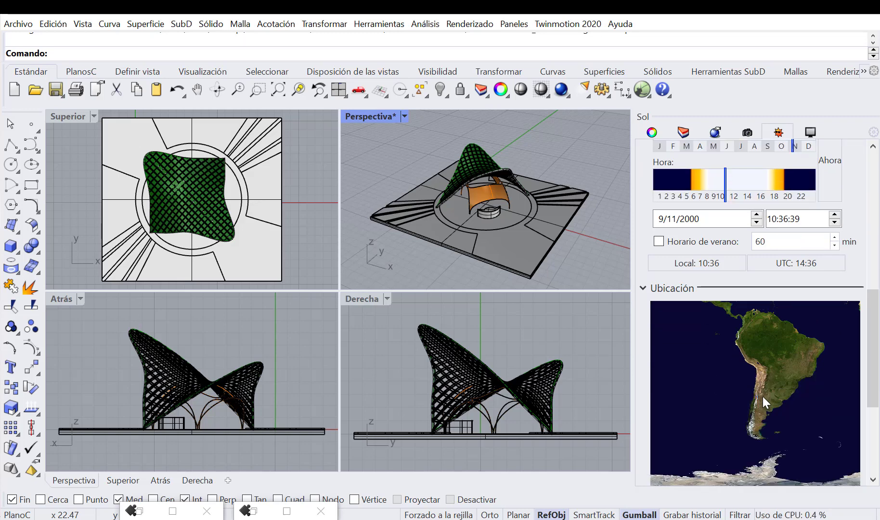
pyautogui.scroll(-1, 766, 388)
pyautogui.scroll(-3, 752, 375)
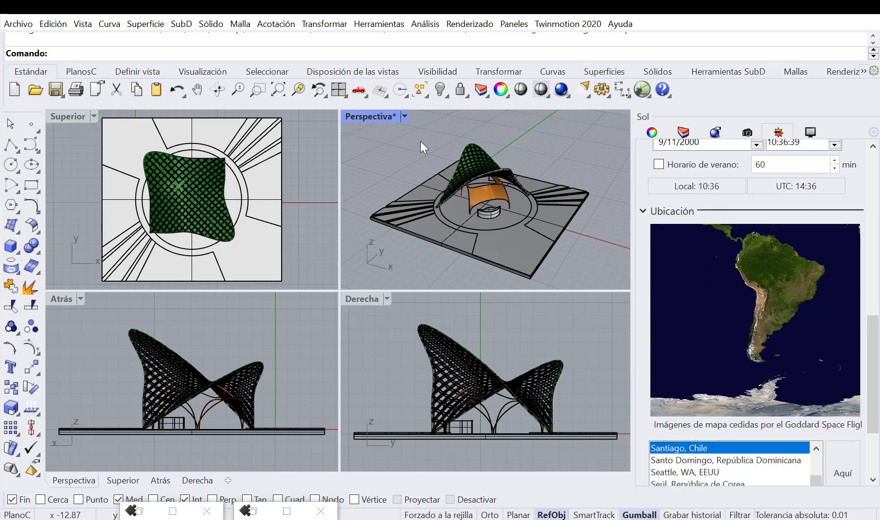
# Restore the saved Perspectiva view, look at the saved vista view, and return to Perspectiva.
pyautogui.click(746, 132)
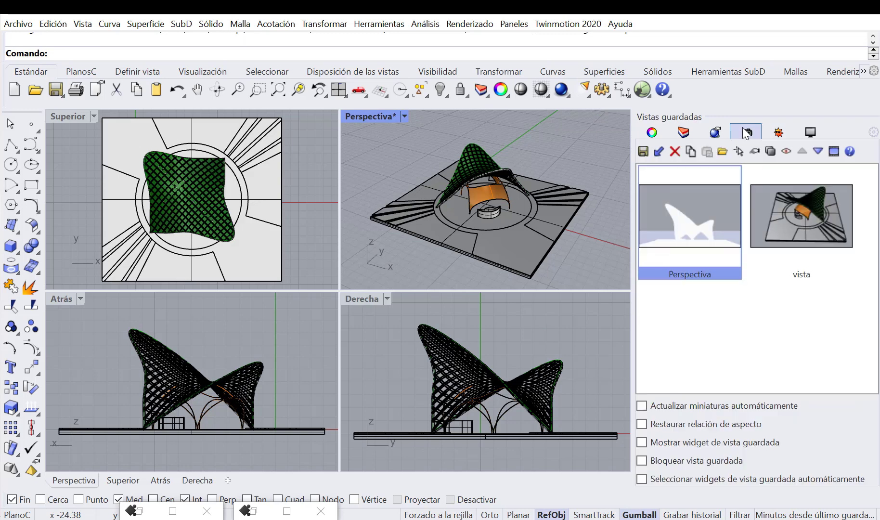
pyautogui.doubleClick(686, 222)
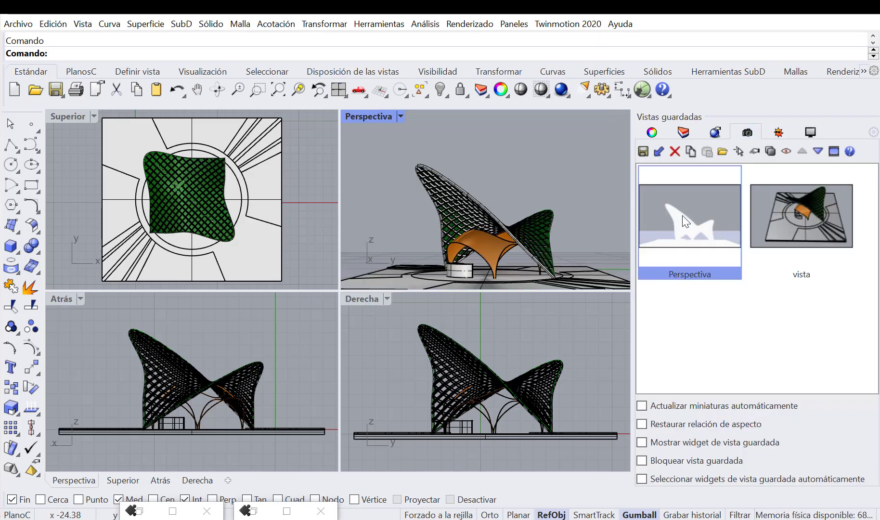
pyautogui.doubleClick(823, 222)
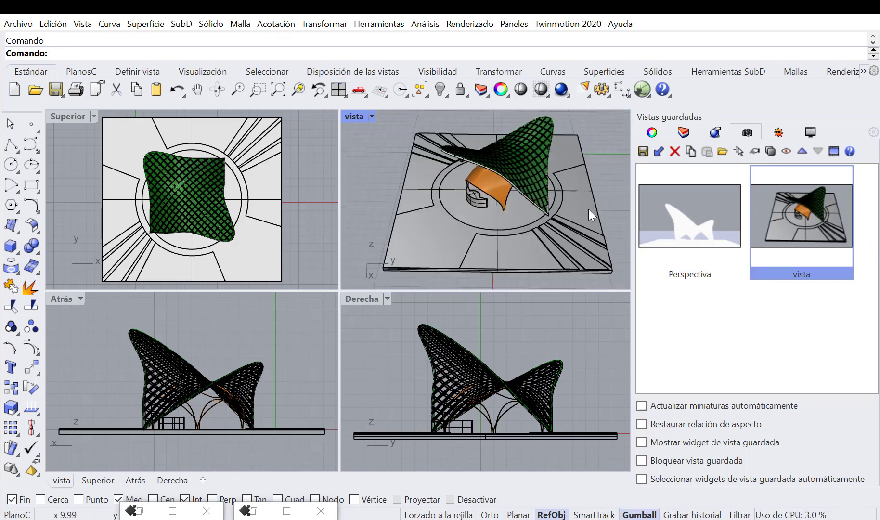
pyautogui.hotkey('ctrl', 'z')
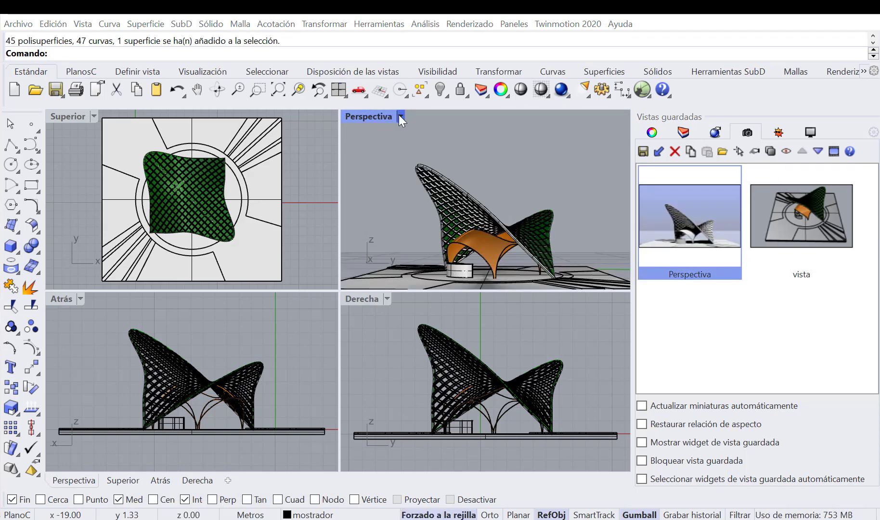
# Preview the Perspectiva viewport in the Renderizado display mode, and render the view with the sun enabled.
pyautogui.click(399, 117)
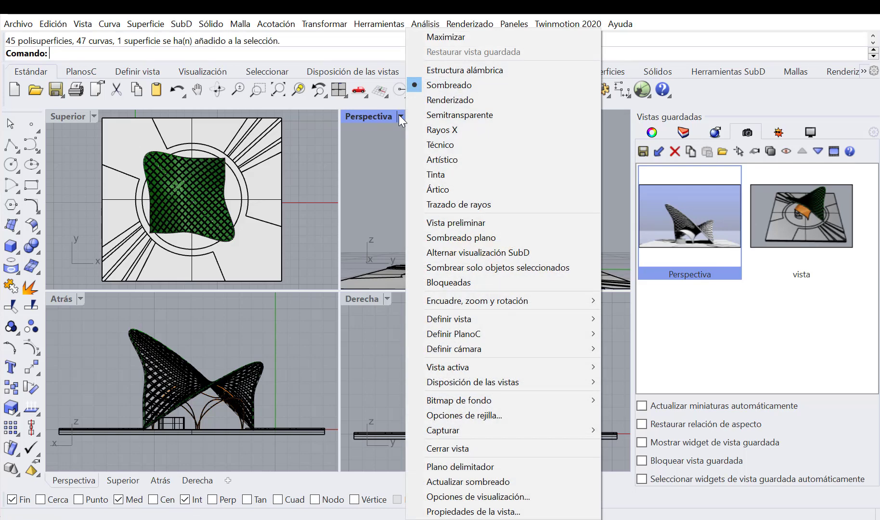
pyautogui.click(443, 99)
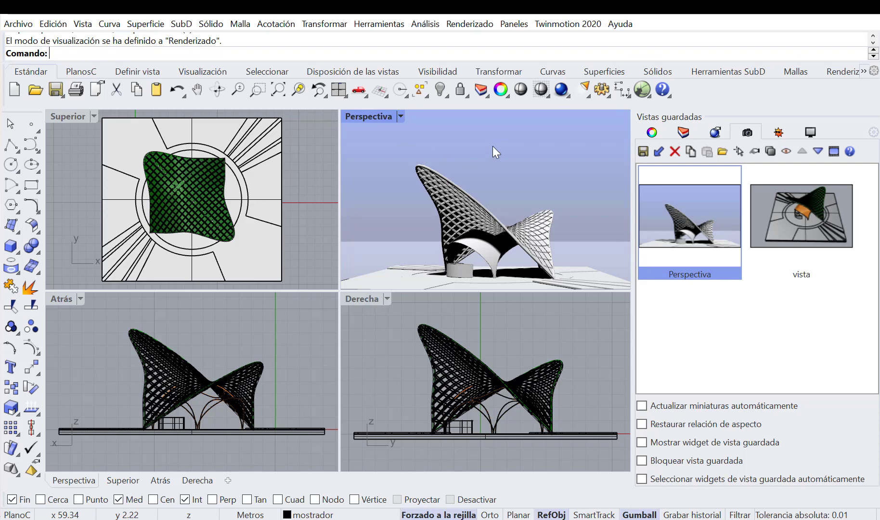
pyautogui.hotkey('ctrl', 'alt', 's')
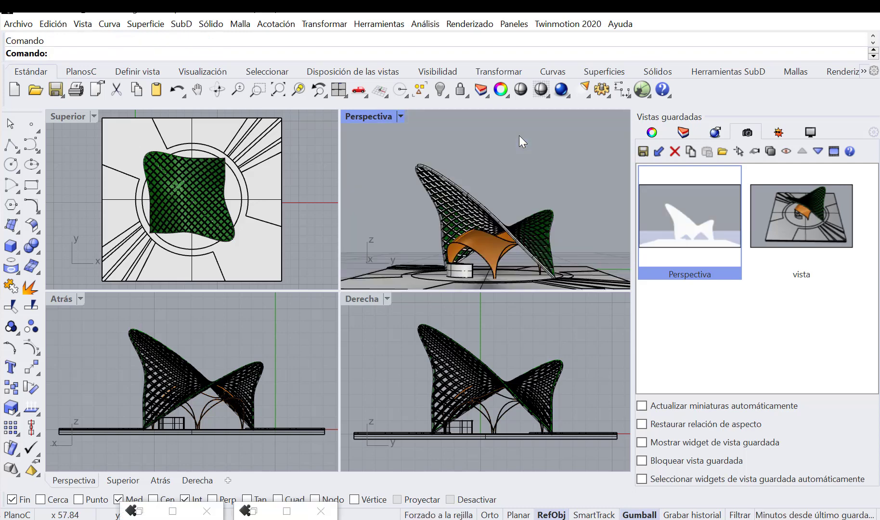
pyautogui.click(562, 91)
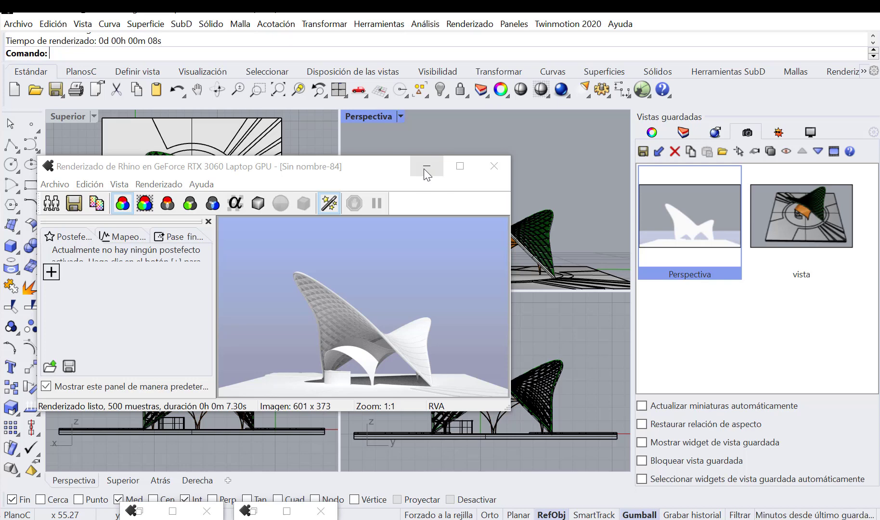
# Review the north, date, time and location settings of the sun used for the Perspectiva render.
pyautogui.click(778, 132)
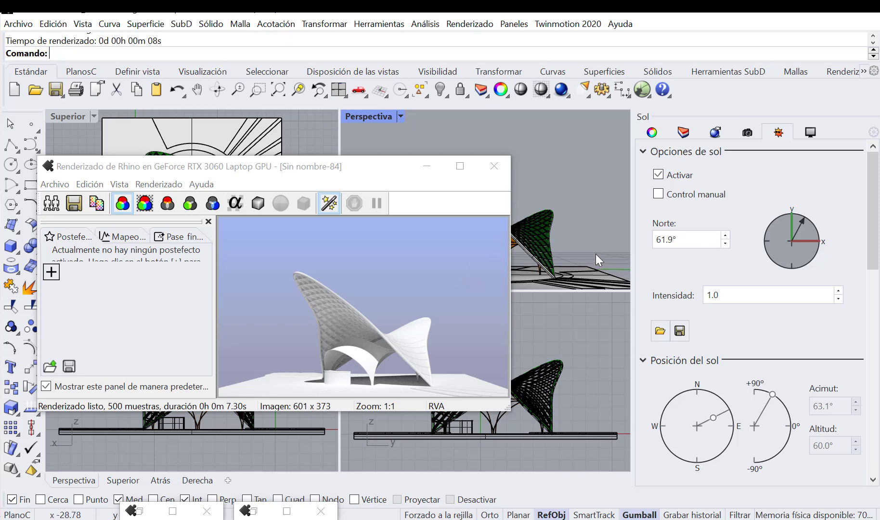
pyautogui.scroll(-2, 605, 314)
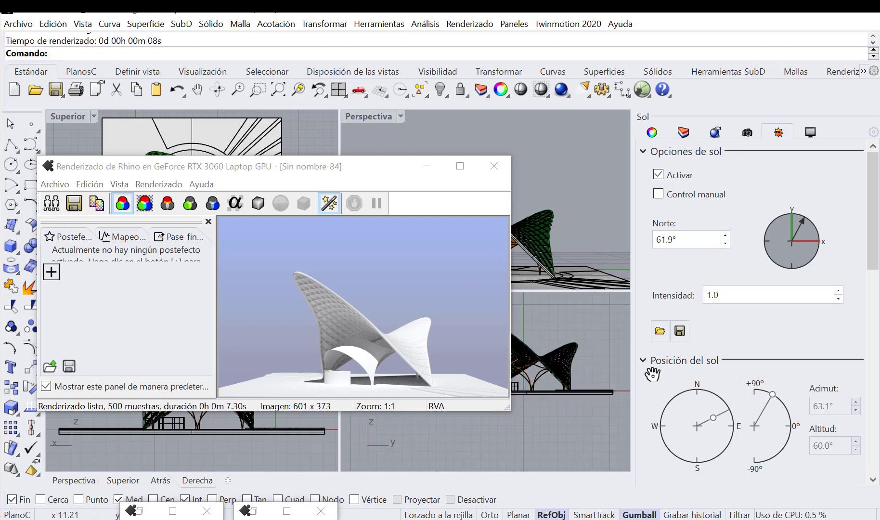
pyautogui.moveTo(875, 273); pyautogui.dragTo(875, 337)
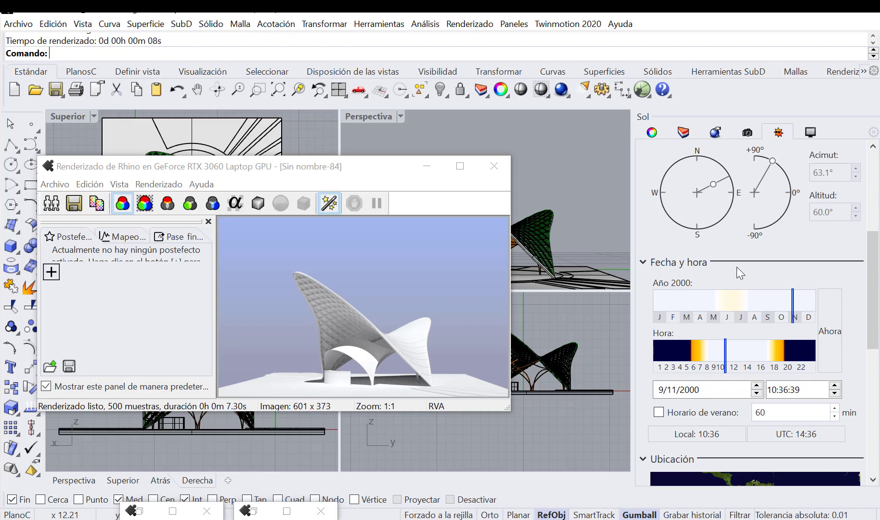
pyautogui.scroll(-1, 736, 272)
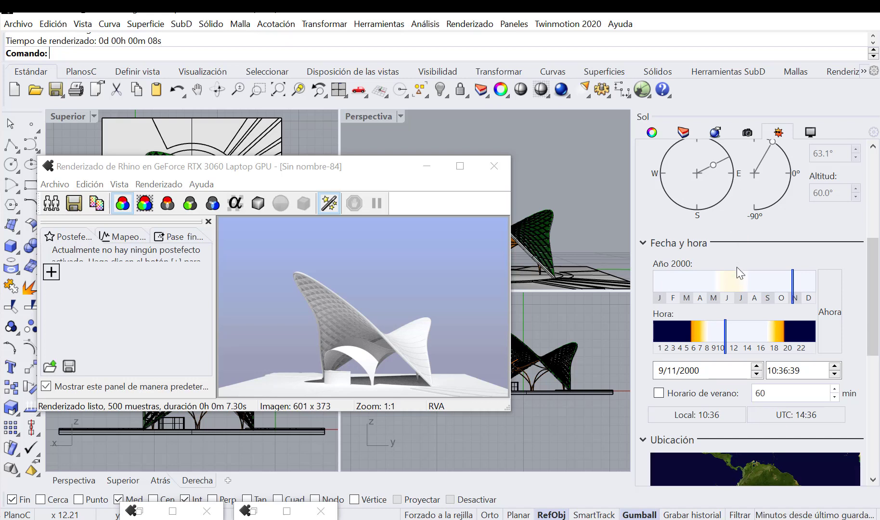
pyautogui.scroll(-1, 737, 268)
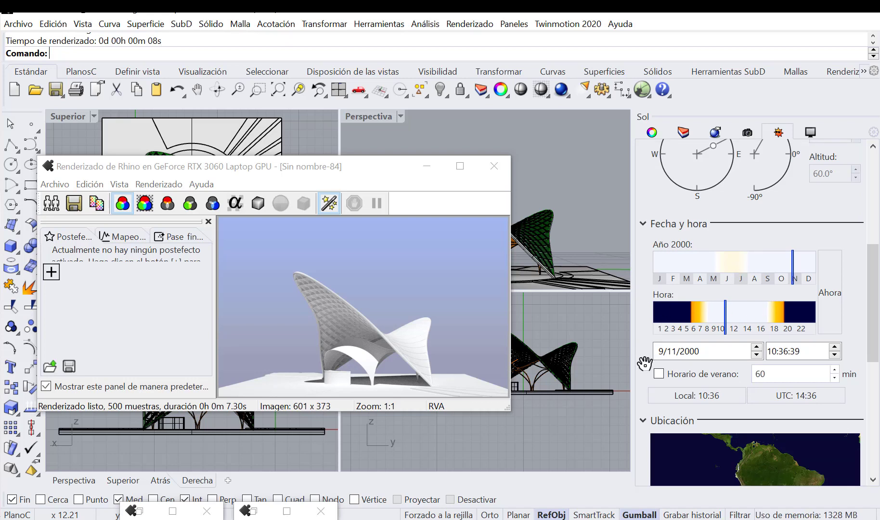
pyautogui.scroll(-3, 697, 385)
pyautogui.scroll(-3, 770, 409)
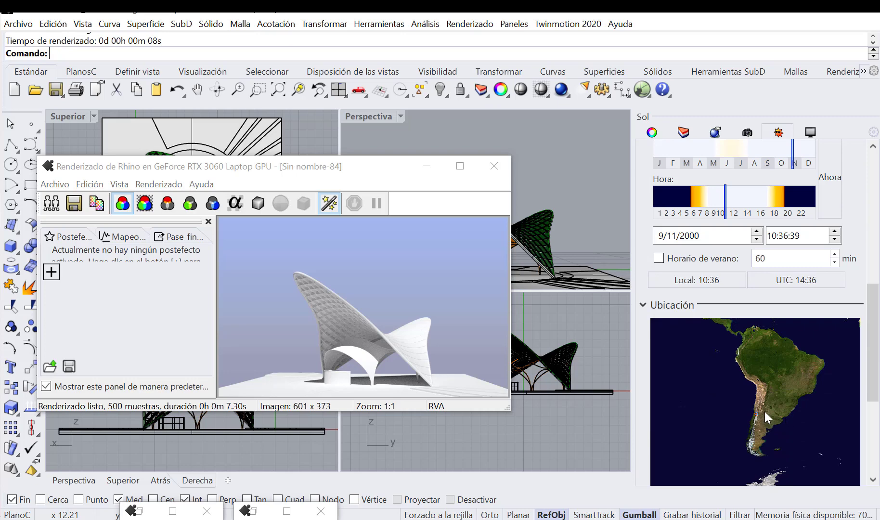
pyautogui.scroll(-2, 764, 411)
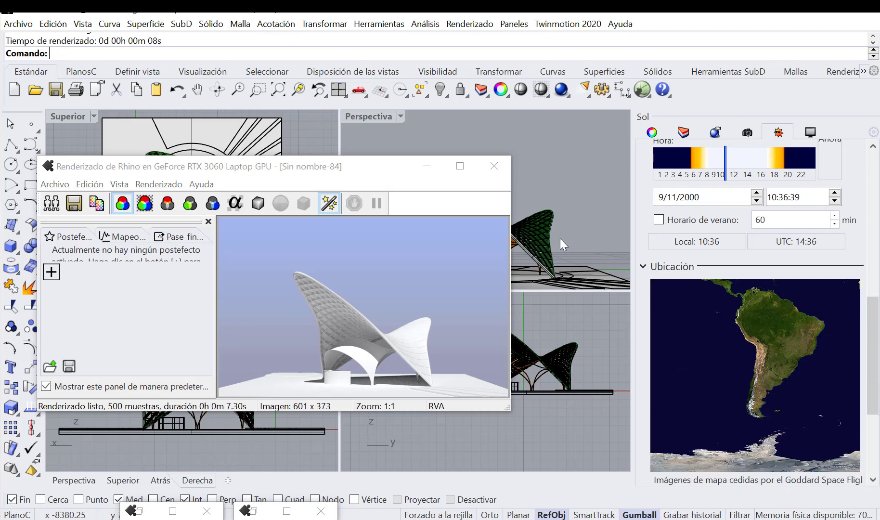
pyautogui.scroll(-3, 764, 375)
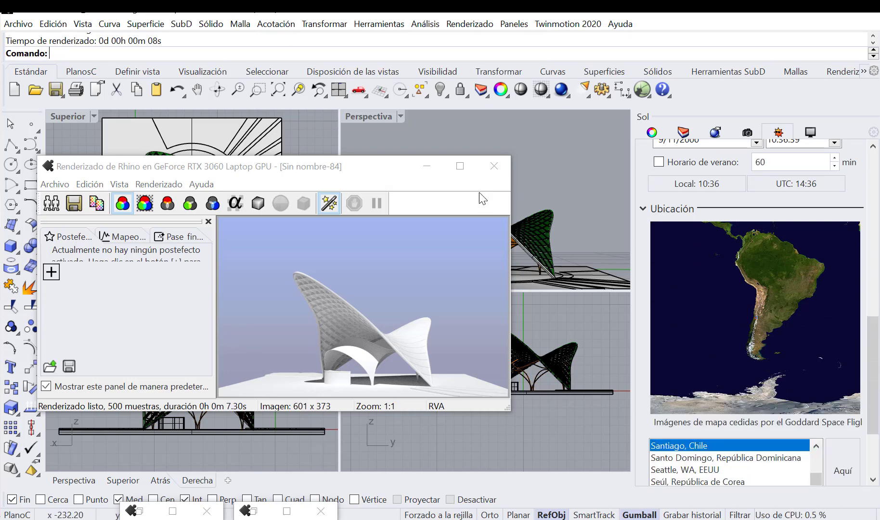
# Minimize the Perspectiva render, restore the saved view vista, and render it with the same sun settings.
pyautogui.click(427, 165)
pyautogui.click(747, 132)
pyautogui.doubleClick(793, 211)
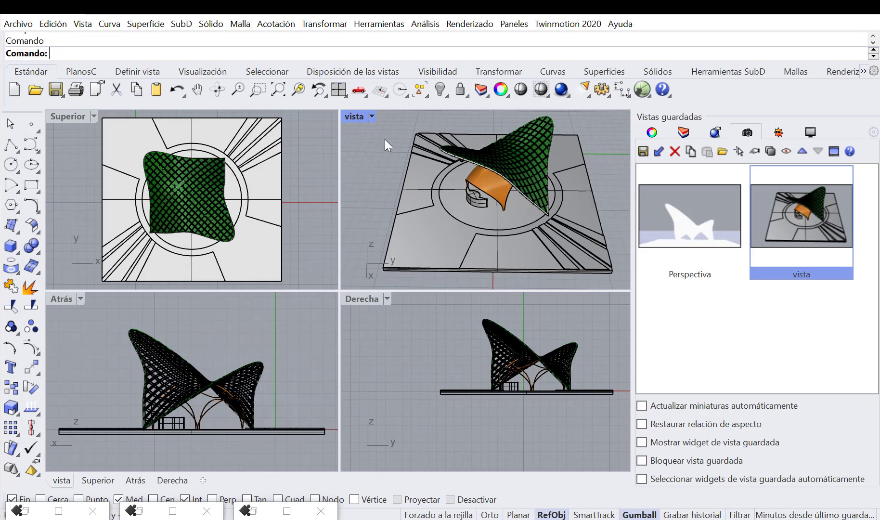
pyautogui.click(561, 90)
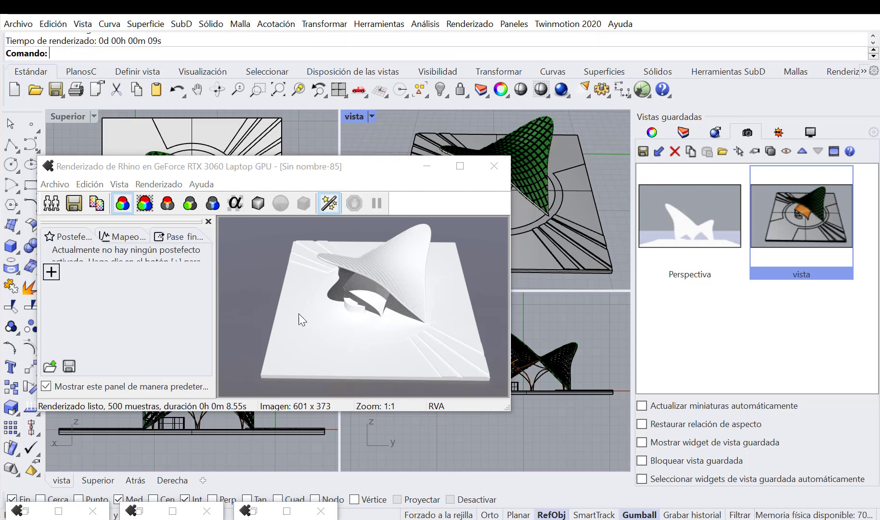
# Examine the larger saved renders of the vista and perspective views with sun, gradient background and ground plane, and close the perspective one.
pyautogui.doubleClick(255, 509)
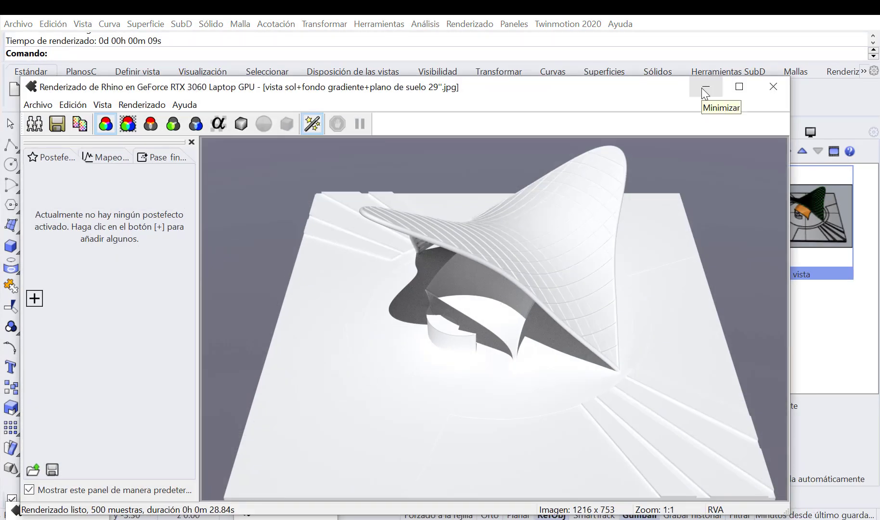
pyautogui.click(704, 88)
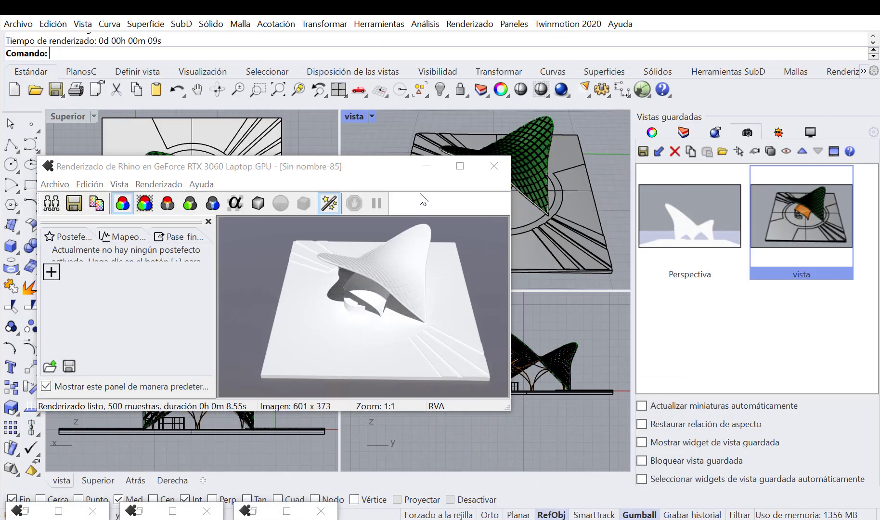
pyautogui.click(257, 513)
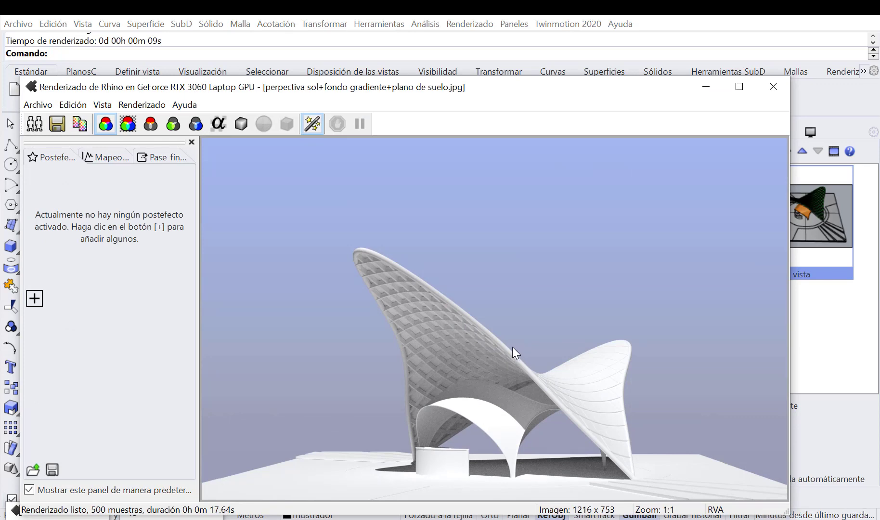
pyautogui.click(773, 87)
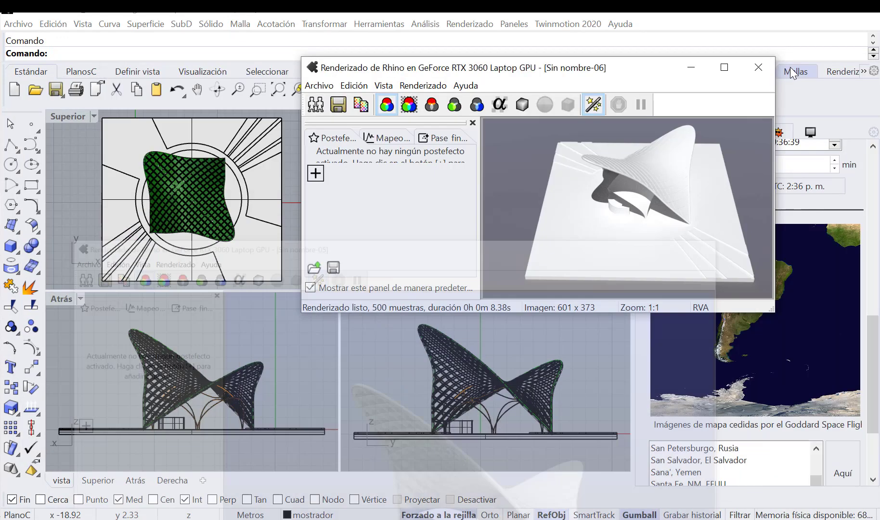
# Minimize the small vista render and inspect the map and city list in the sun's location settings.
pyautogui.click(690, 67)
pyautogui.scroll(-3, 737, 246)
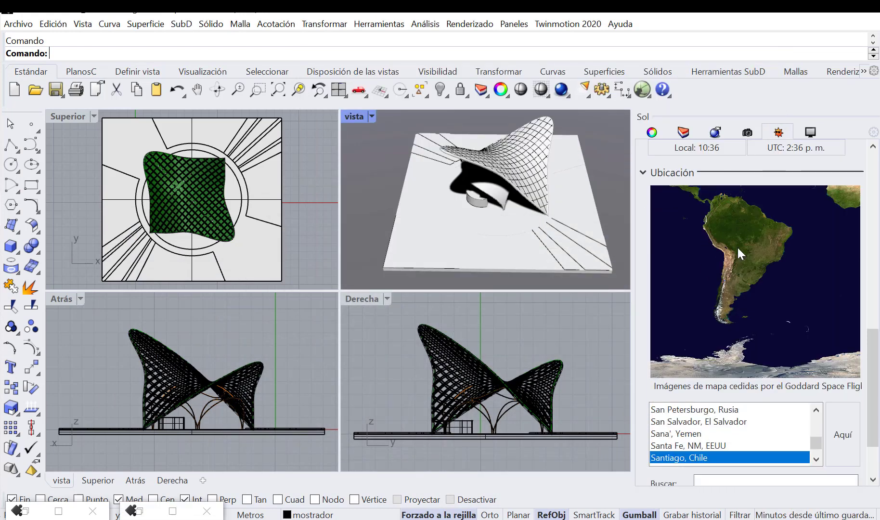
pyautogui.scroll(1, 737, 246)
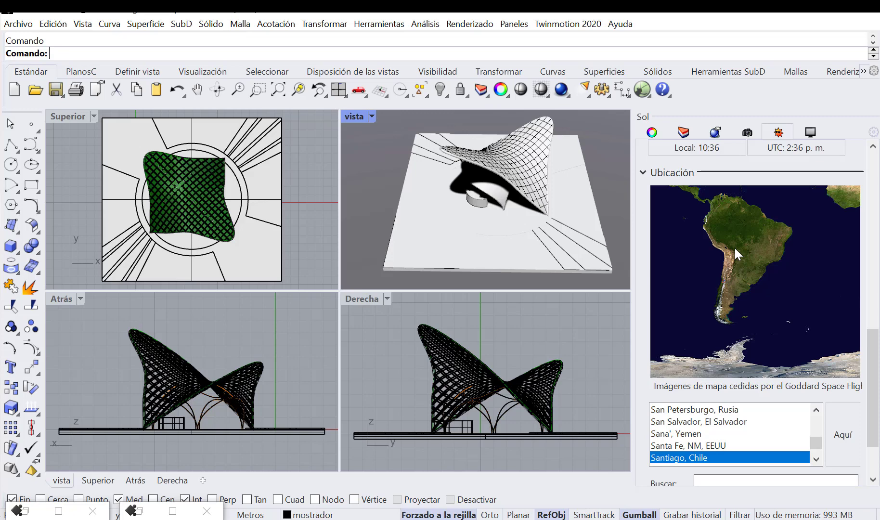
# Enable manual control of the sun and lower its altitude to 28.2°.
pyautogui.scroll(5, 735, 248)
pyautogui.scroll(8, 734, 248)
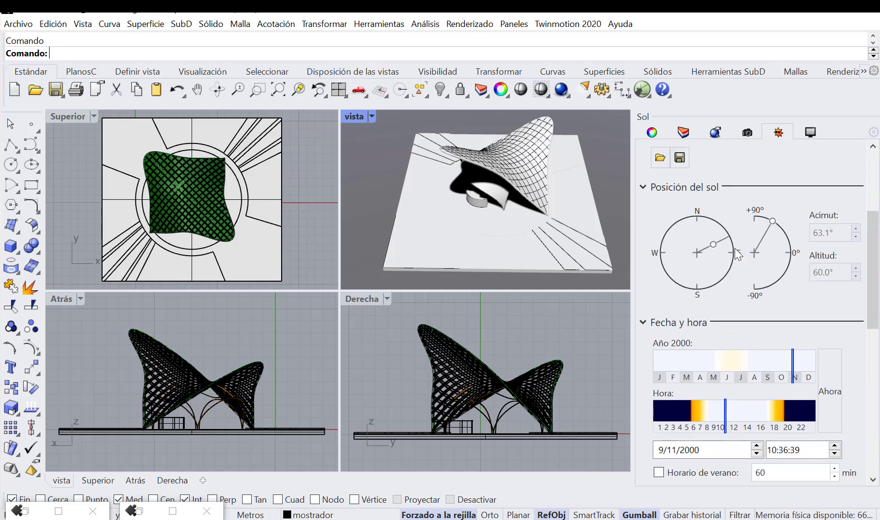
pyautogui.click(677, 194)
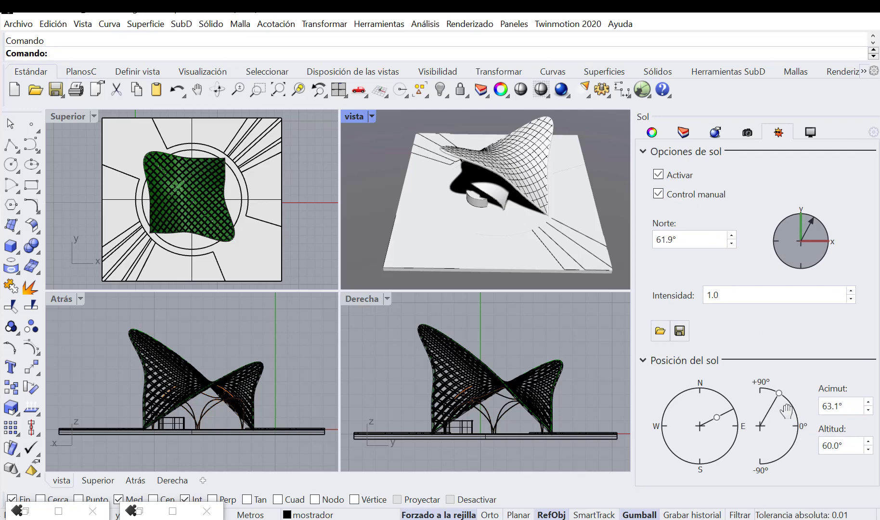
pyautogui.moveTo(779, 394); pyautogui.dragTo(789, 412)
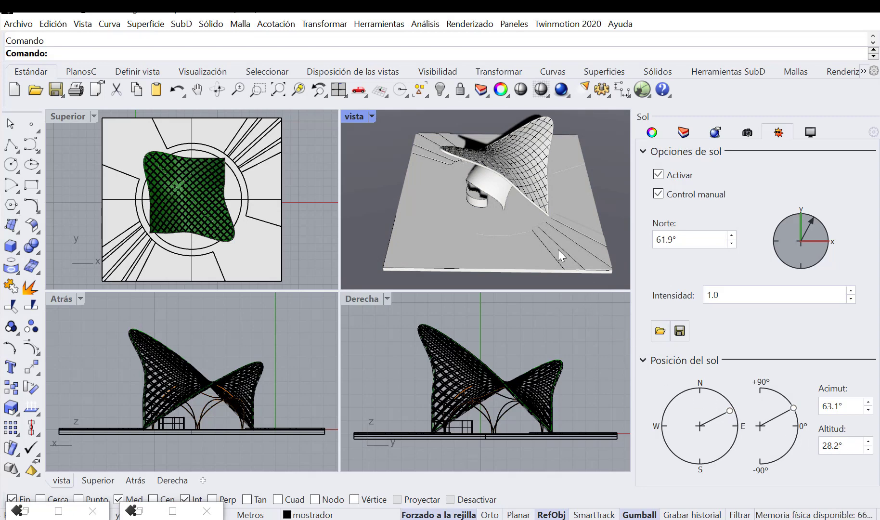
# Render the vista view with the lowered sun, and minimize that render and the earlier render windows covering the model.
pyautogui.click(562, 90)
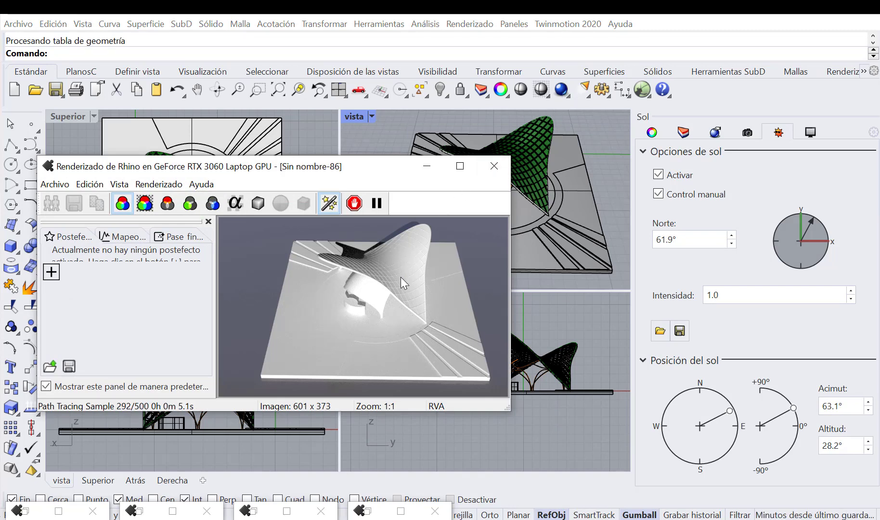
pyautogui.click(427, 168)
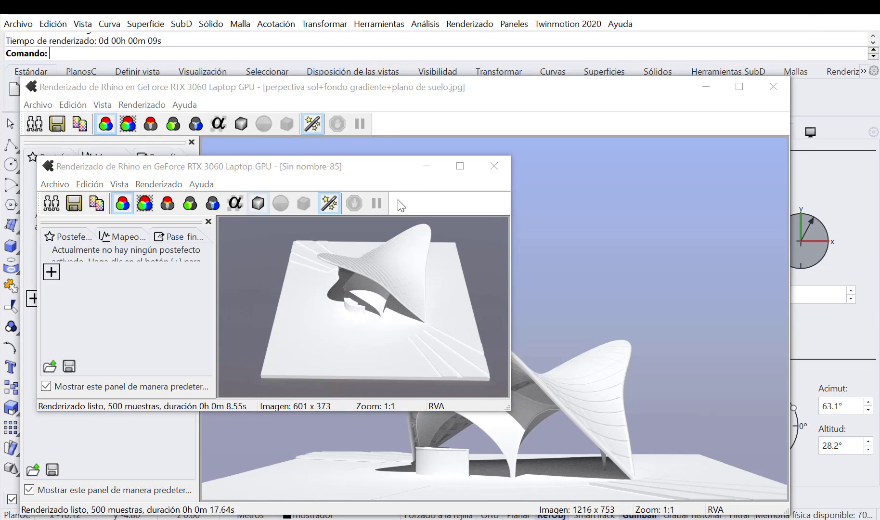
pyautogui.click(427, 167)
pyautogui.click(705, 87)
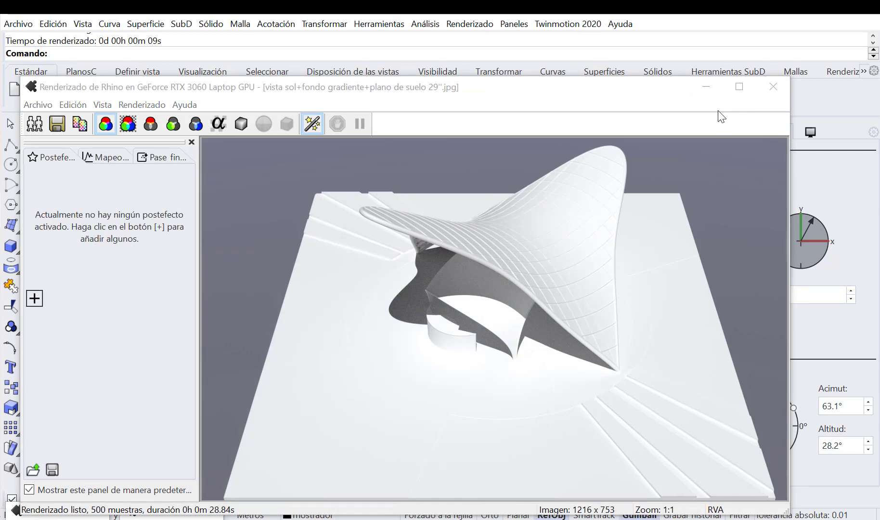
pyautogui.click(712, 86)
# Restore the saved view Perspectiva, minimize the remaining render windows, and render it with the same low sun.
pyautogui.click(746, 134)
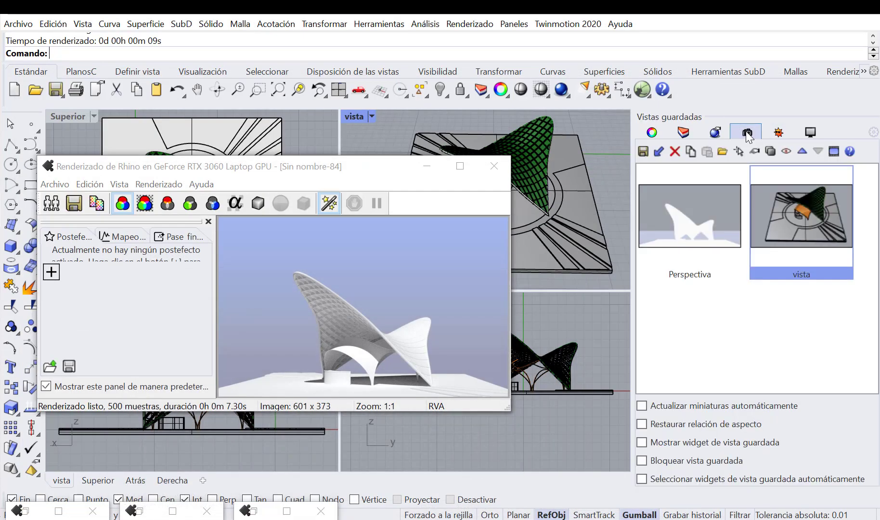
pyautogui.doubleClick(719, 216)
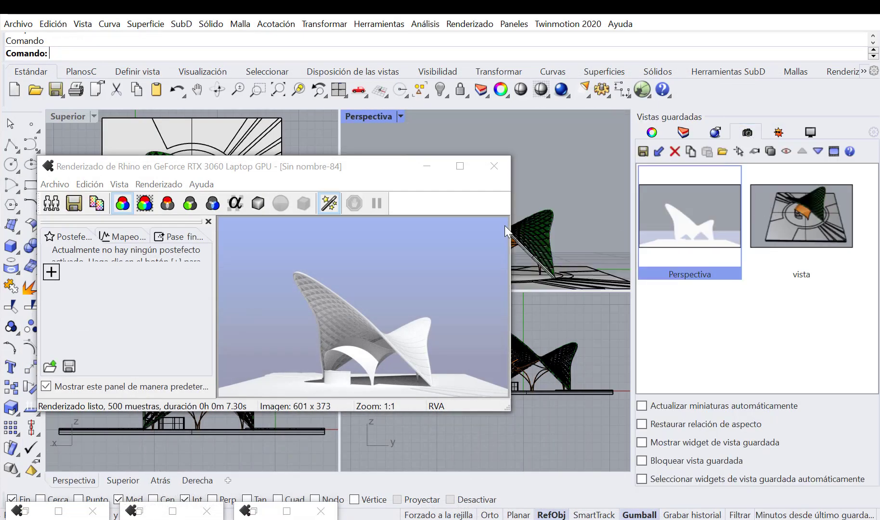
pyautogui.click(431, 169)
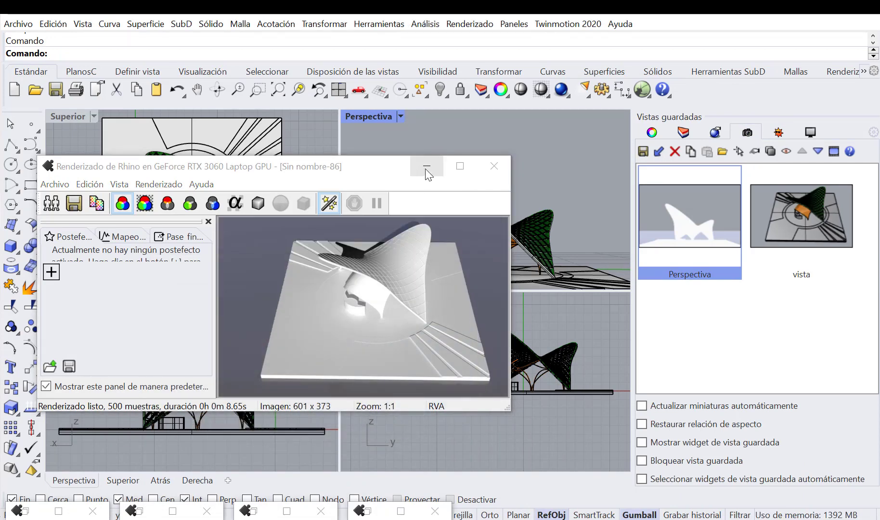
pyautogui.click(425, 168)
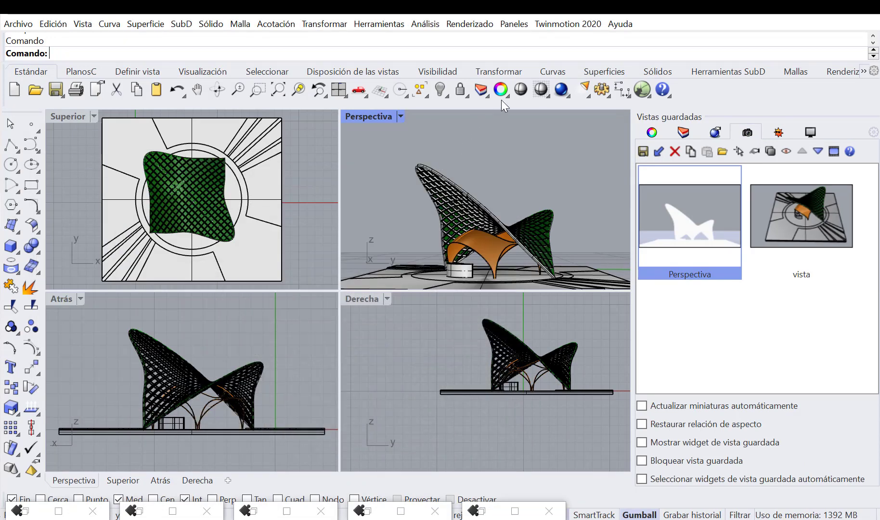
pyautogui.click(562, 90)
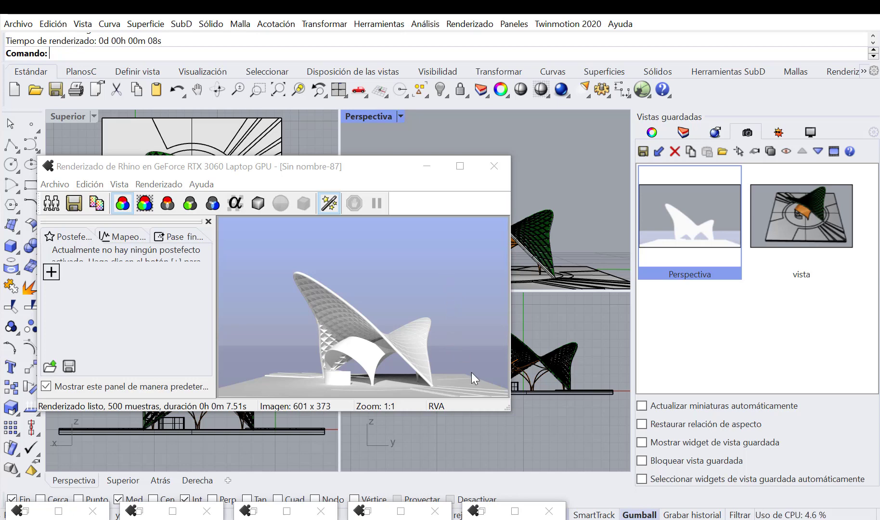
# Place the low-sun vista and Perspectiva renders side by side to compare their shadows, and minimize both.
pyautogui.click(482, 512)
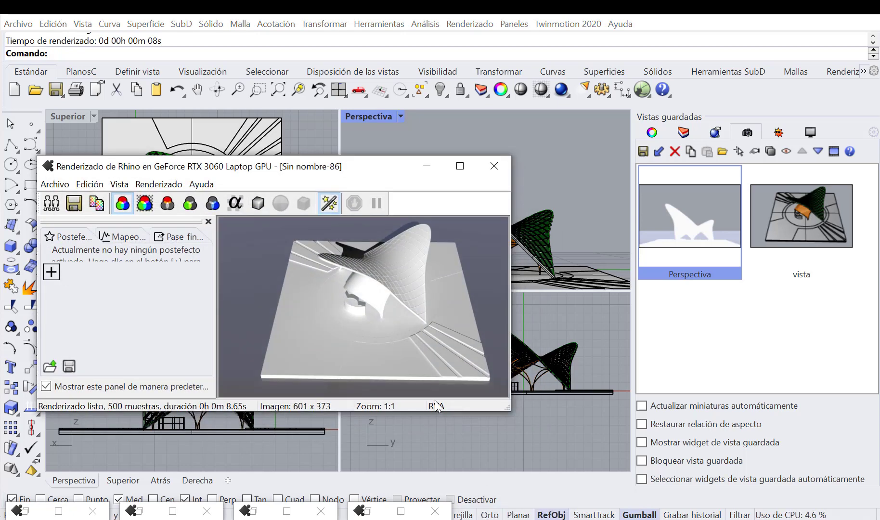
pyautogui.moveTo(391, 176); pyautogui.dragTo(132, 163)
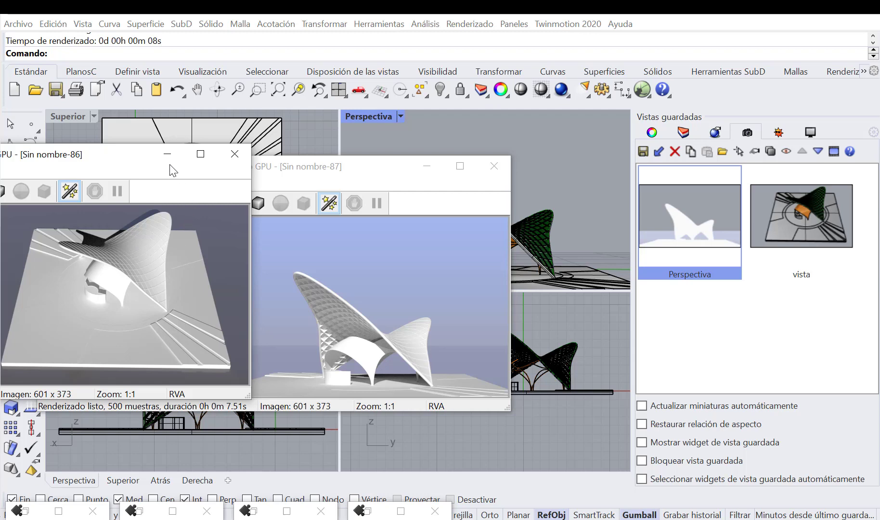
pyautogui.click(336, 173)
pyautogui.moveTo(328, 173); pyautogui.dragTo(504, 151)
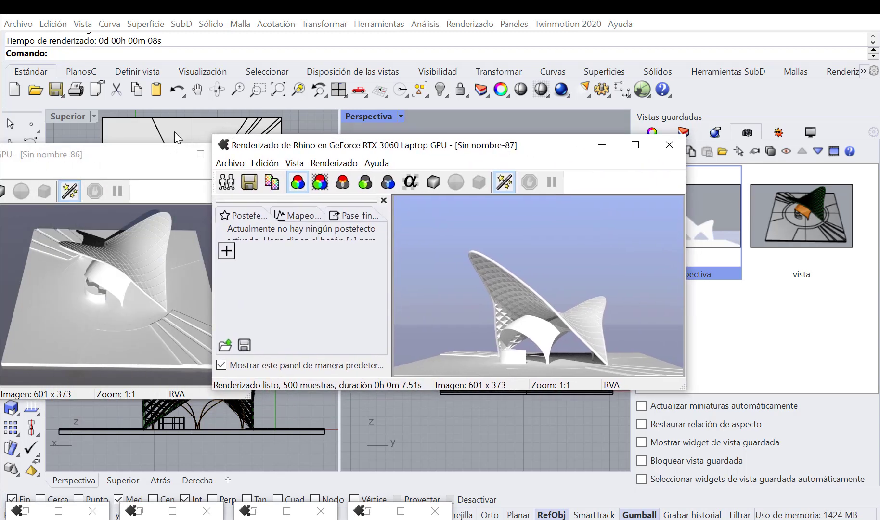
pyautogui.click(130, 159)
pyautogui.moveTo(136, 161); pyautogui.dragTo(276, 152)
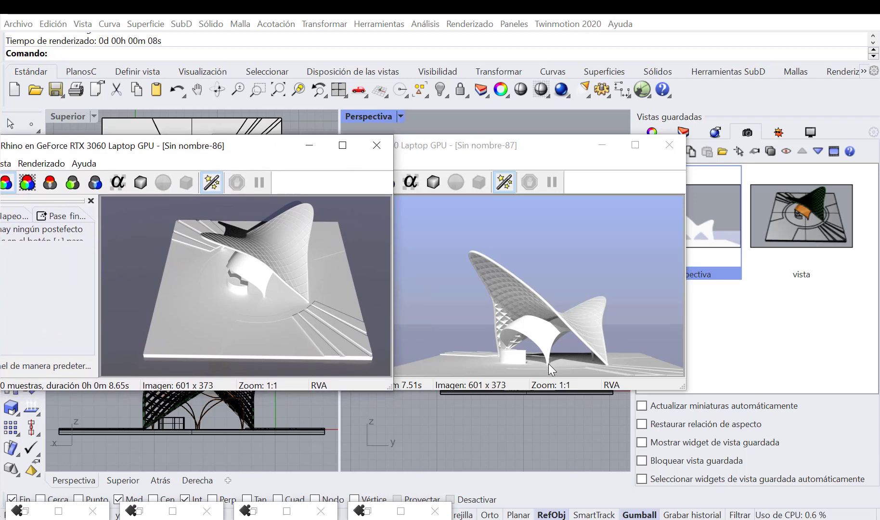
pyautogui.click(309, 147)
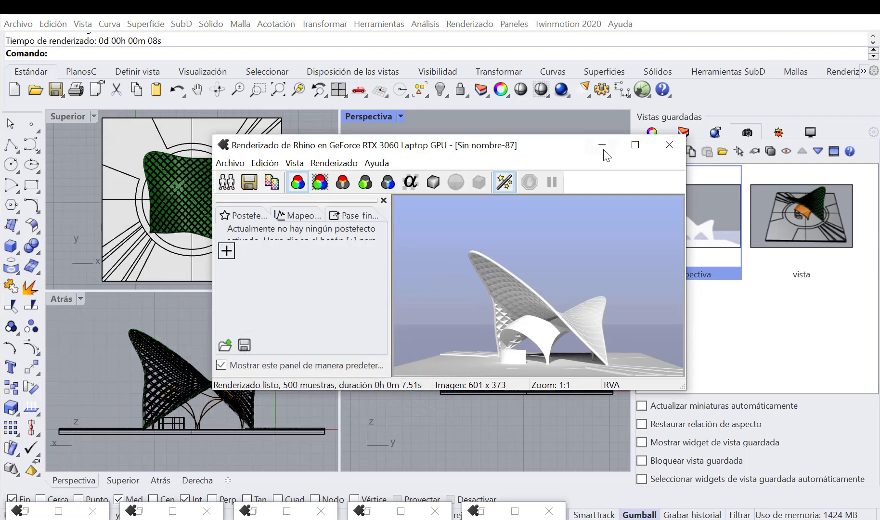
pyautogui.click(602, 149)
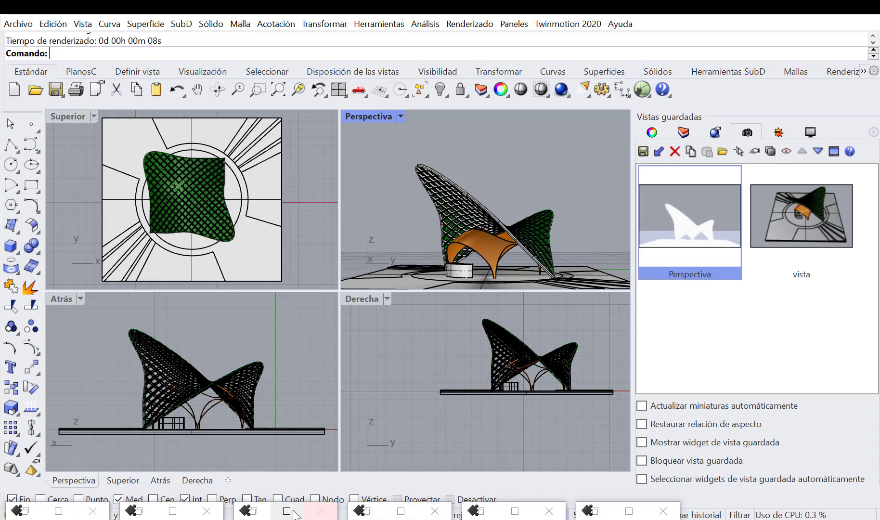
# Compare the larger saved vista and perspective renders with sun, gradient background and ground plane, and minimize both.
pyautogui.click(260, 513)
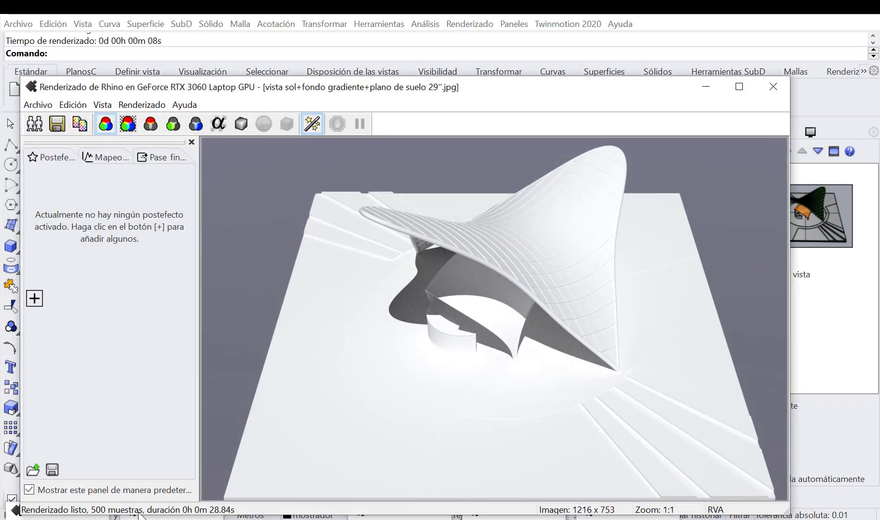
pyautogui.moveTo(383, 95); pyautogui.dragTo(402, 65)
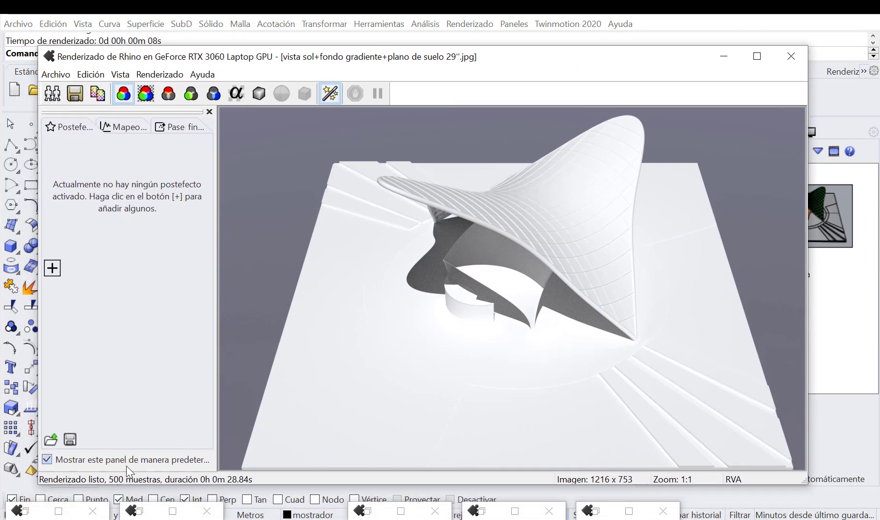
pyautogui.click(140, 512)
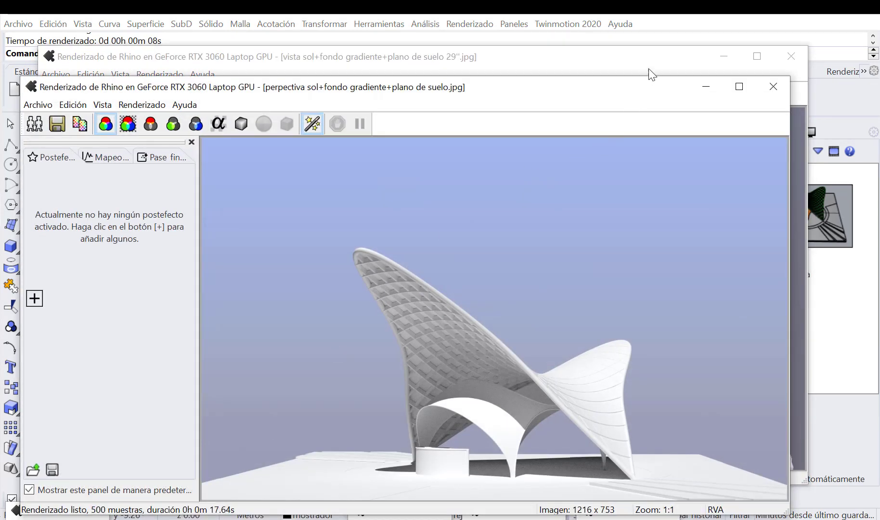
pyautogui.click(705, 86)
pyautogui.click(723, 56)
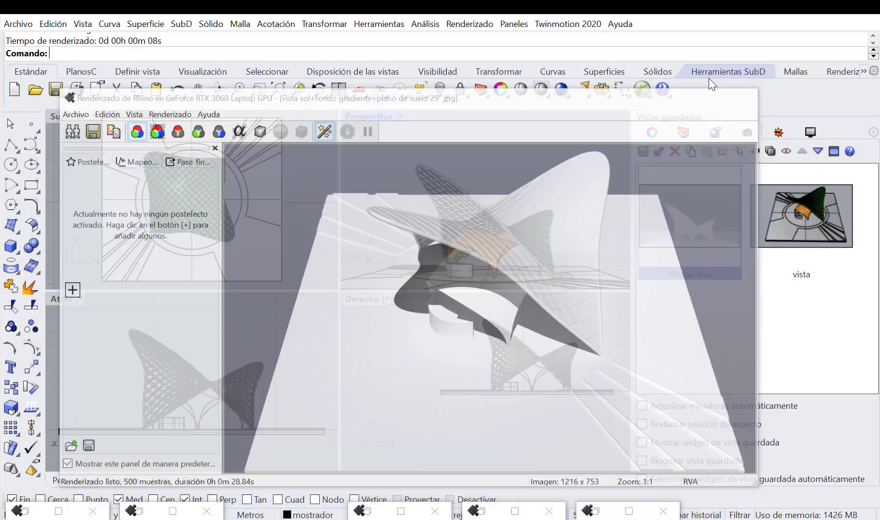
# Reopen the low-sun vista and Perspectiva renders, and save the current sun settings as sun file 2 in the RENDER STAND KES folder.
pyautogui.click(486, 512)
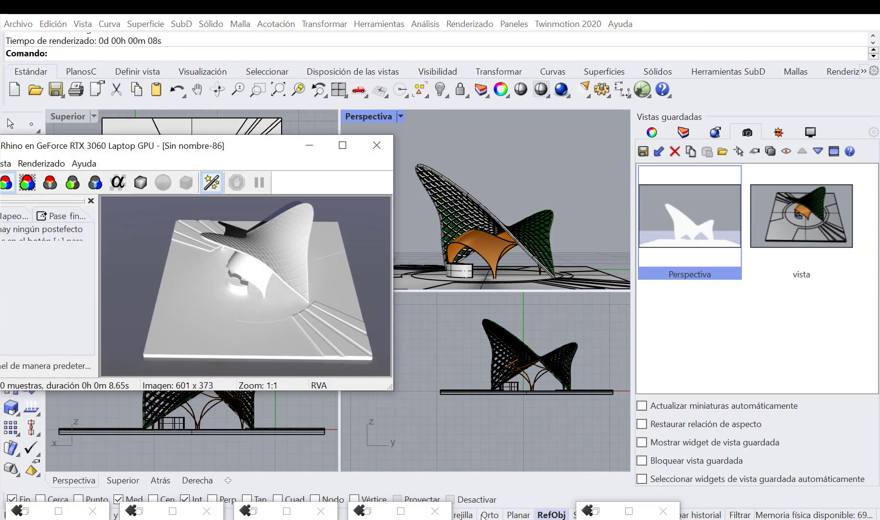
pyautogui.click(594, 512)
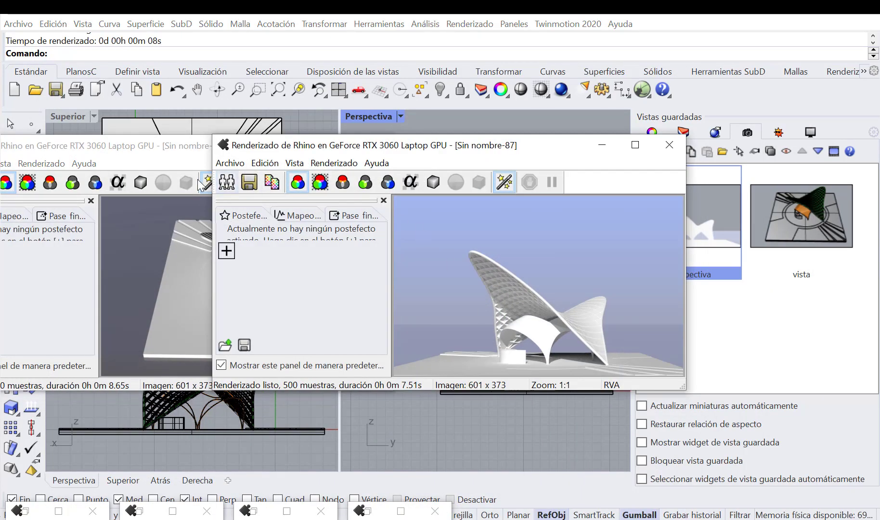
pyautogui.click(186, 152)
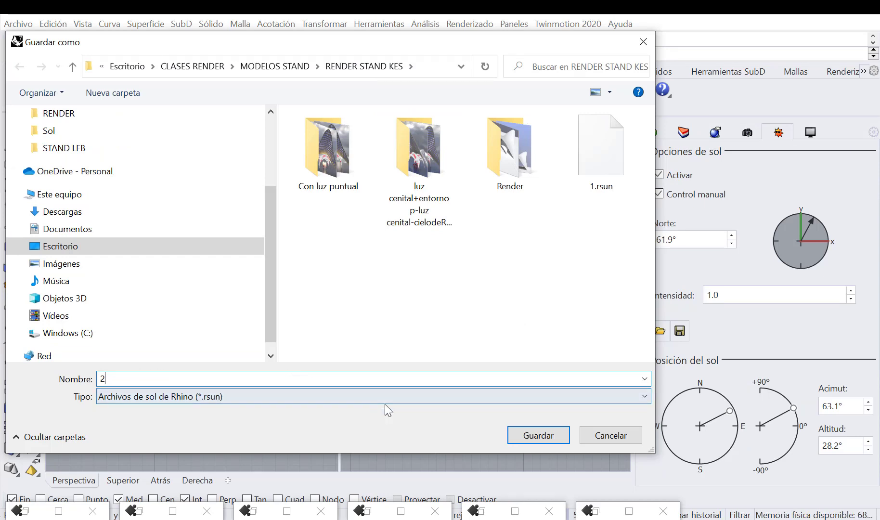
pyautogui.click(527, 435)
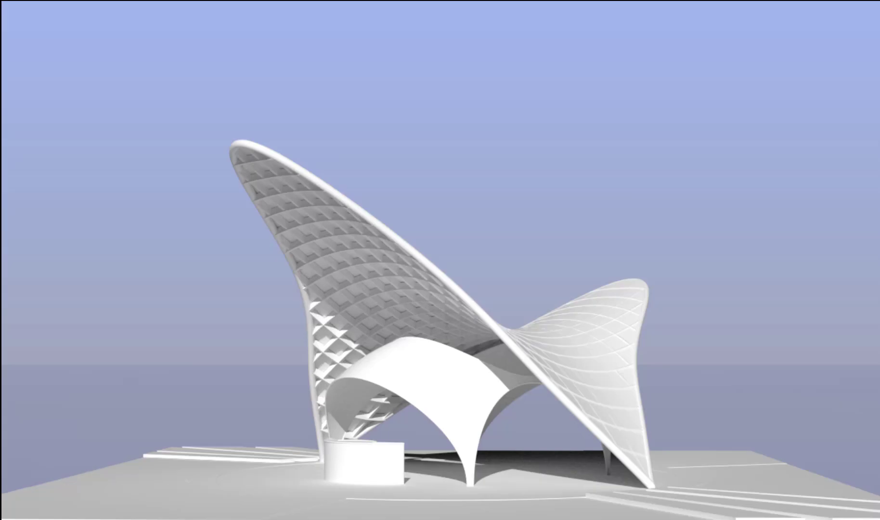